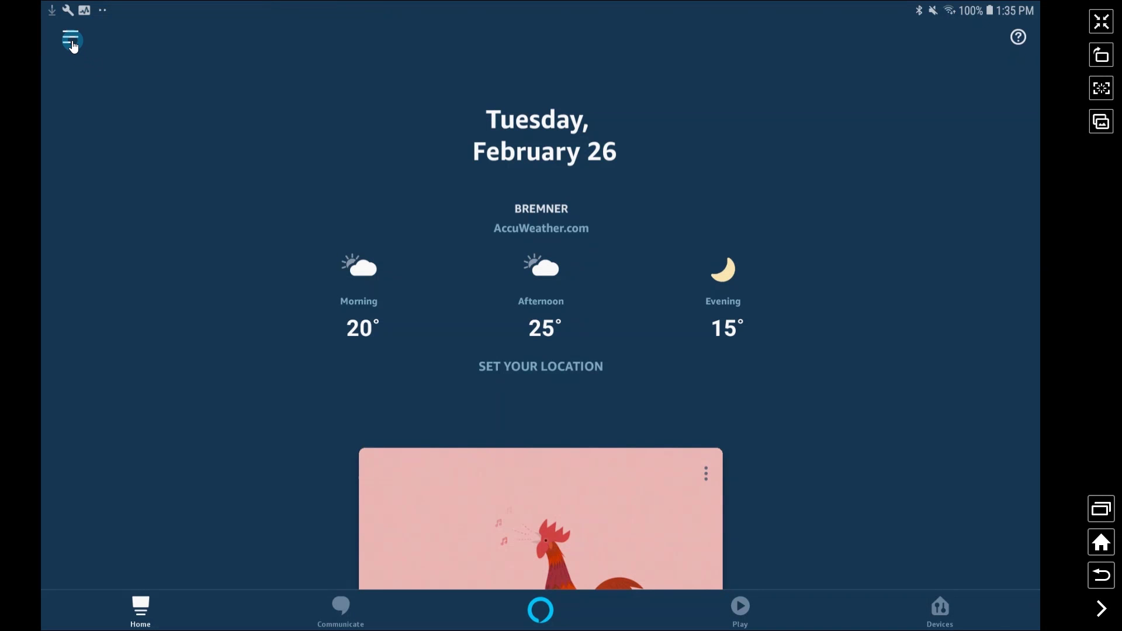
Go to Routines from the Alexa navigation menu.
{"action": "left_click", "coordinate": [72, 42]}
{"action": "left_click", "coordinate": [89, 306]}
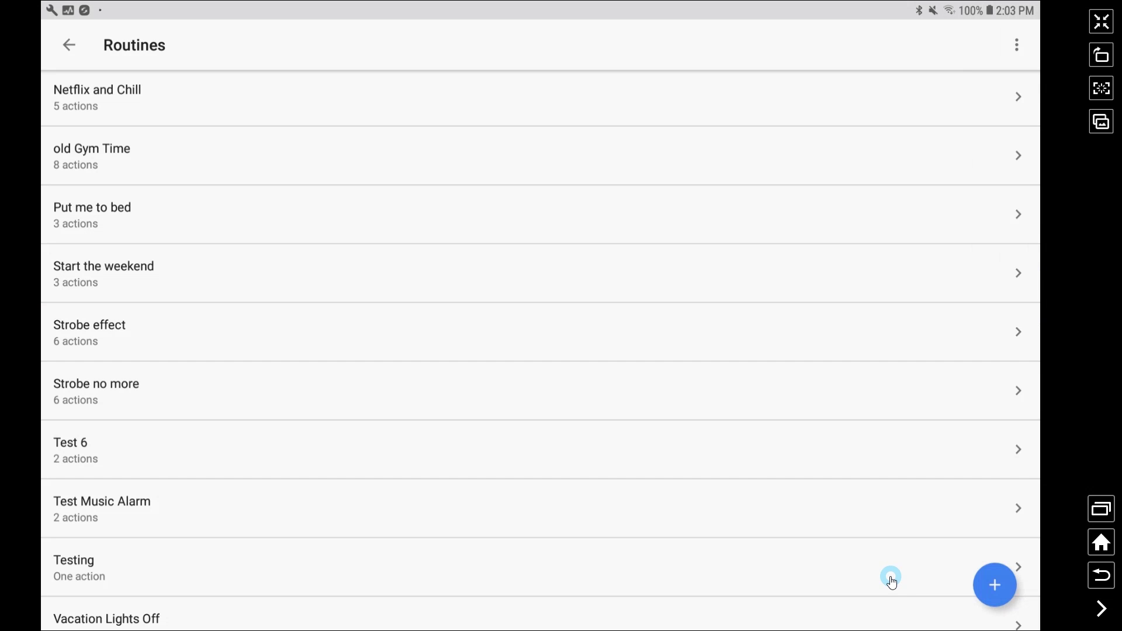
Create a new Google Home routine with the spoken trigger phrase 'start day'.
{"action": "left_click", "coordinate": [995, 585]}
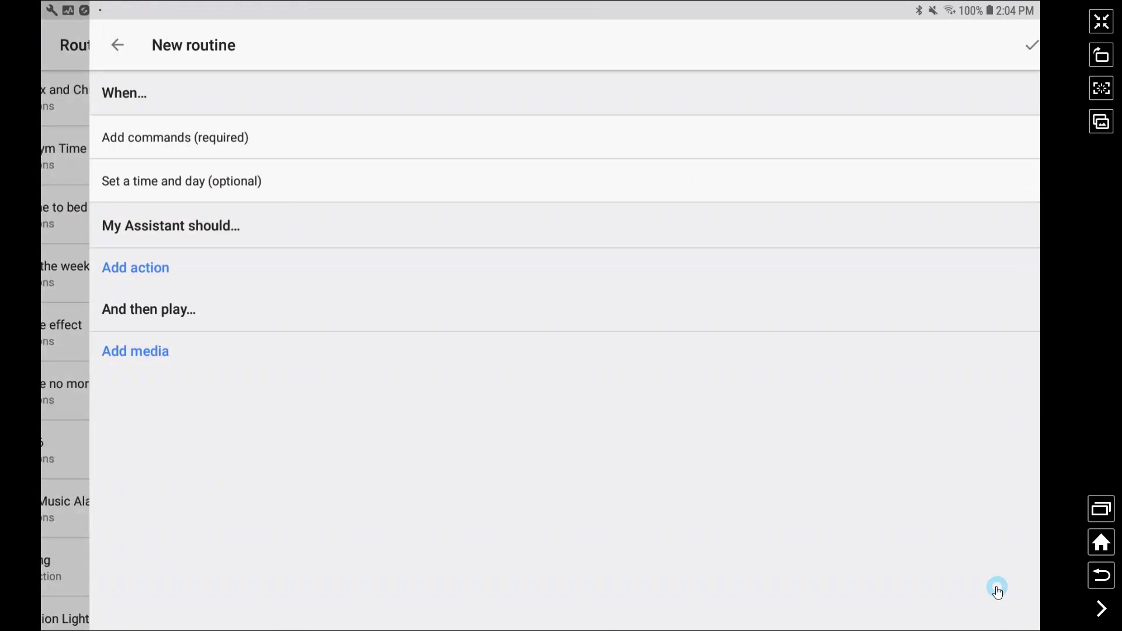
{"action": "left_click", "coordinate": [154, 140]}
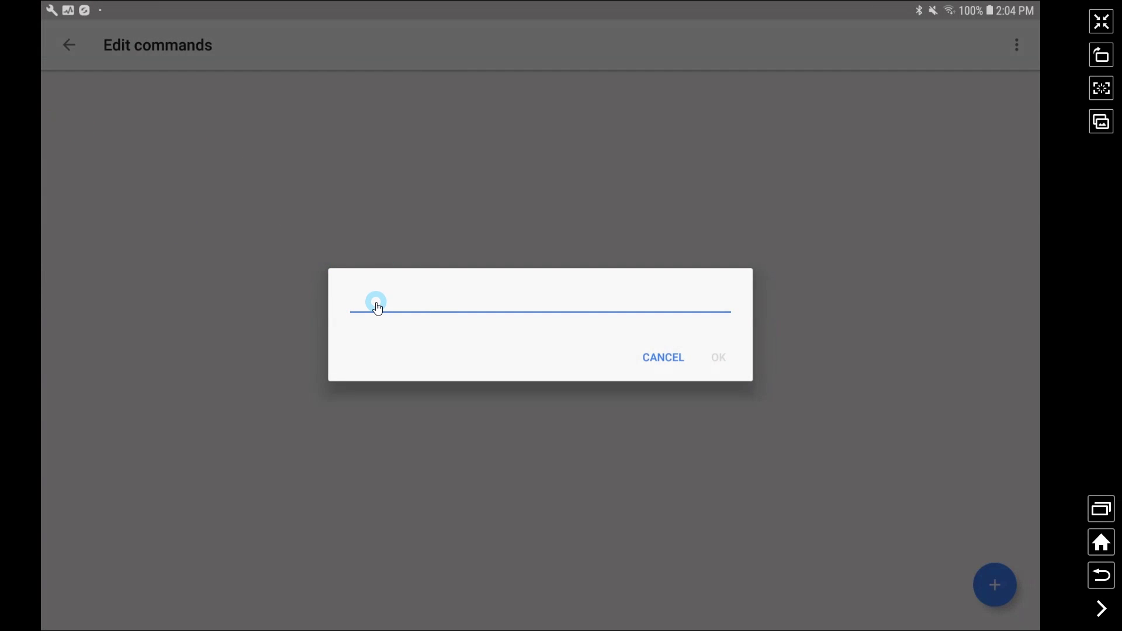
{"action": "left_click", "coordinate": [375, 305]}
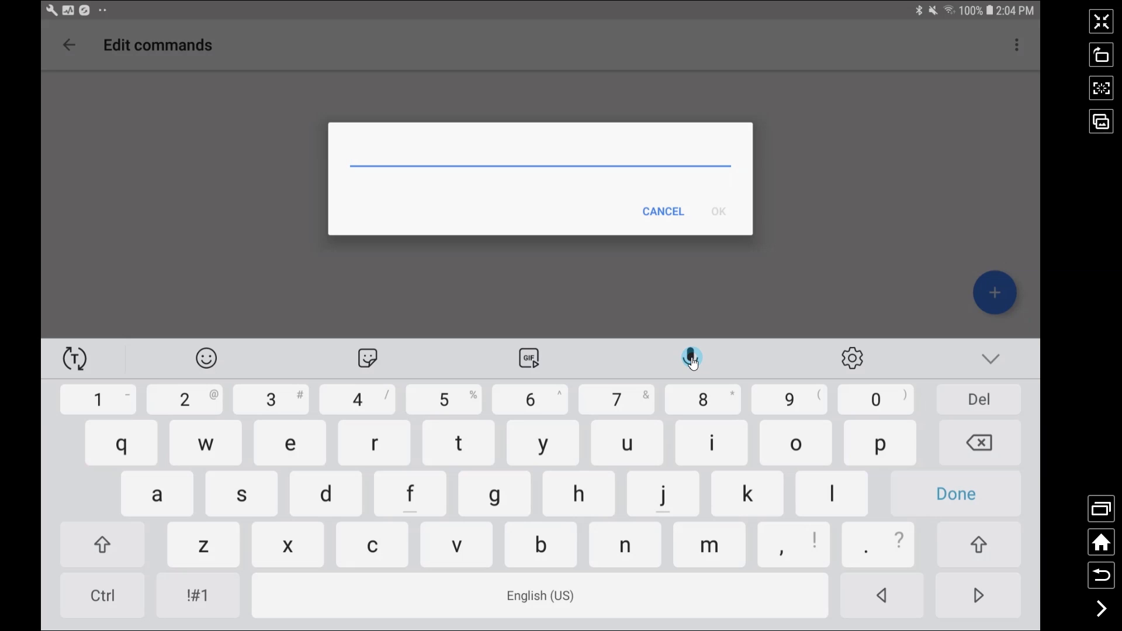
{"action": "type", "text": "start day"}
{"action": "left_click", "coordinate": [445, 185]}
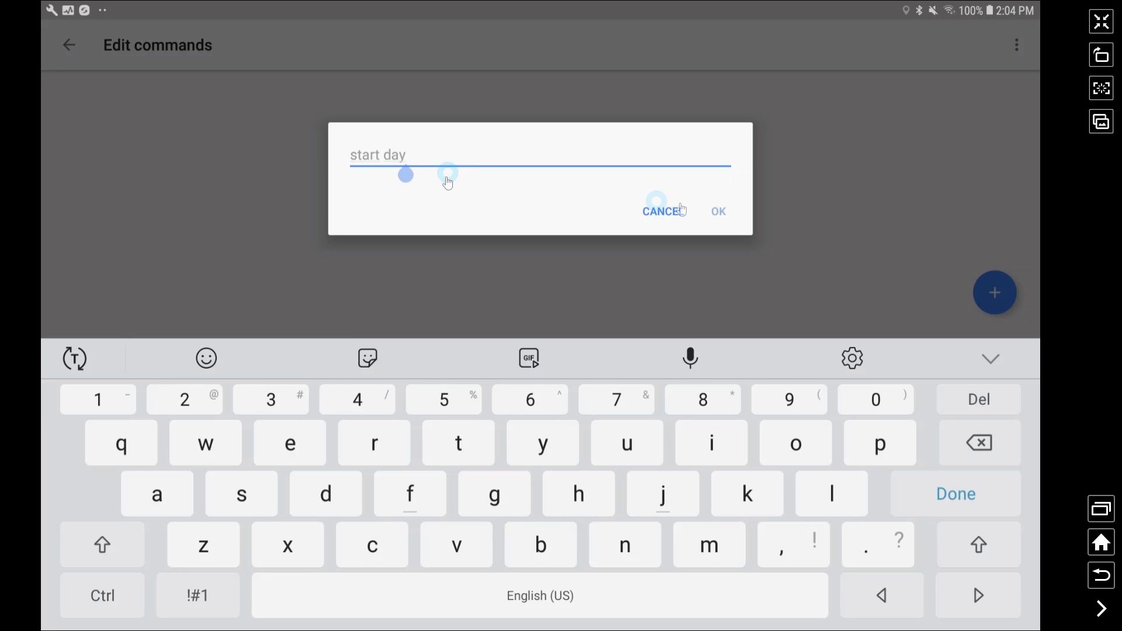
{"action": "left_click", "coordinate": [718, 213]}
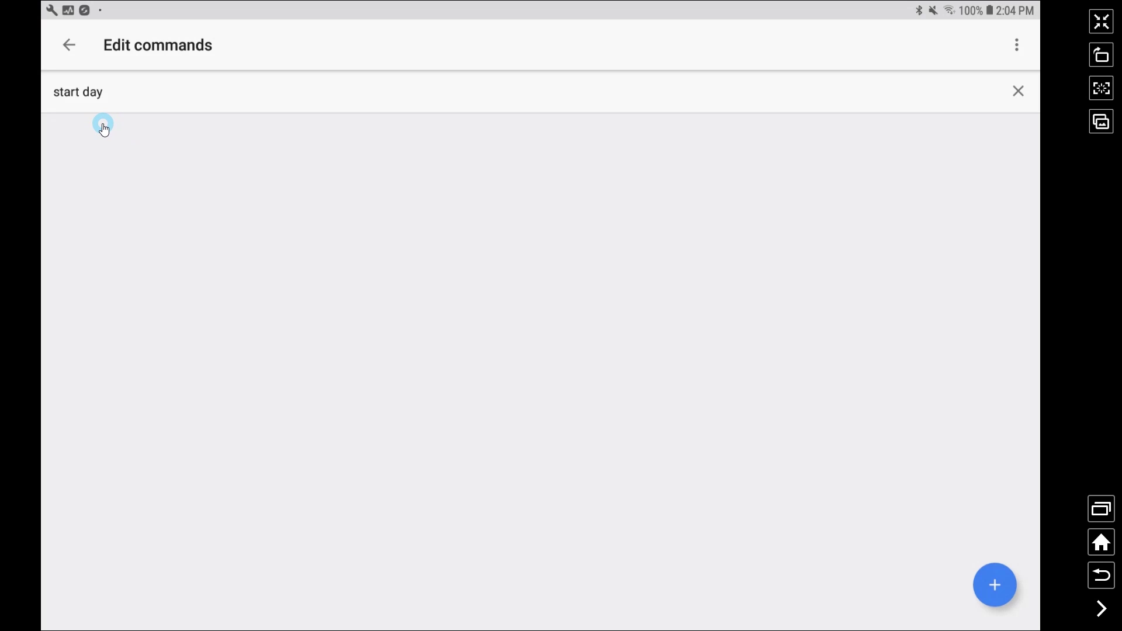
Add 'set the volume to 50%' as the start day routine's first action.
{"action": "left_click", "coordinate": [70, 45]}
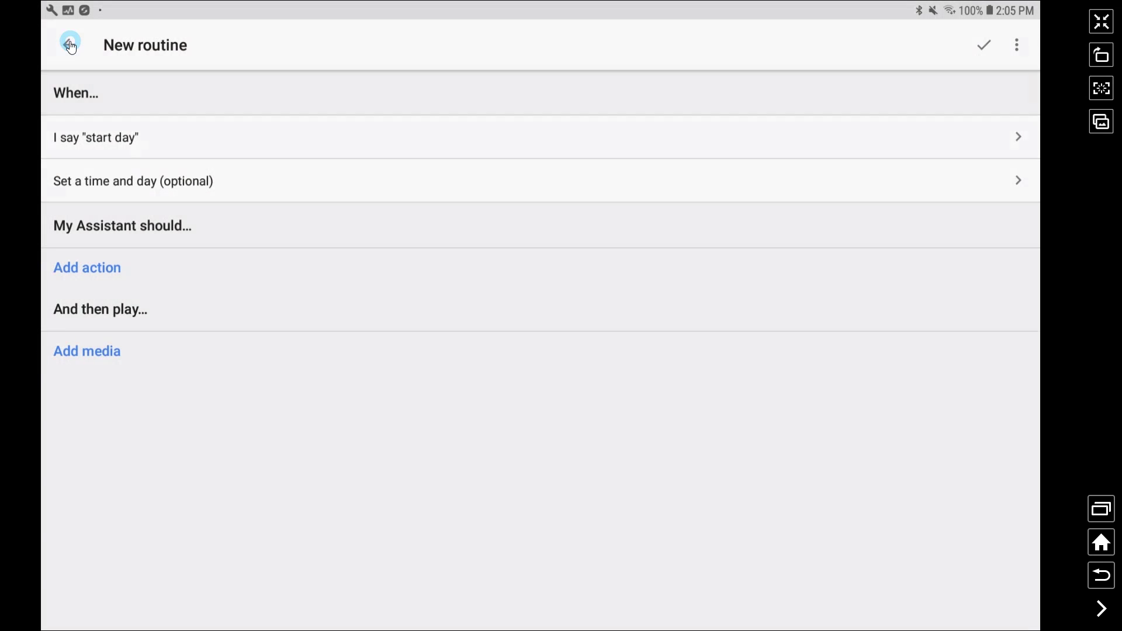
{"action": "left_click", "coordinate": [110, 270]}
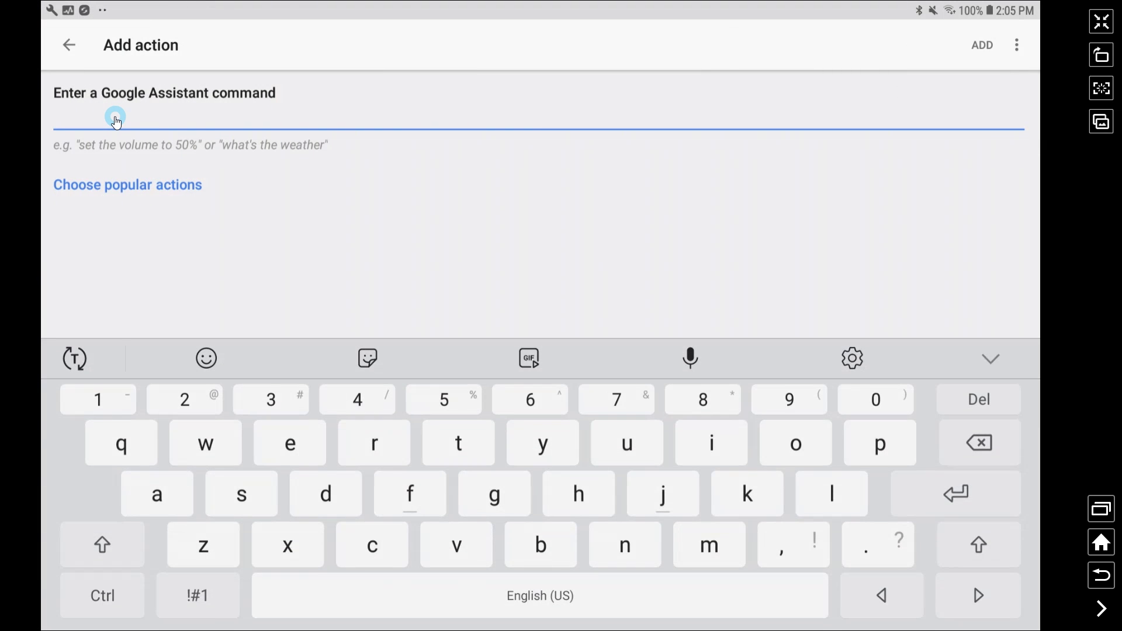
{"action": "type", "text": "set the volume to 50%"}
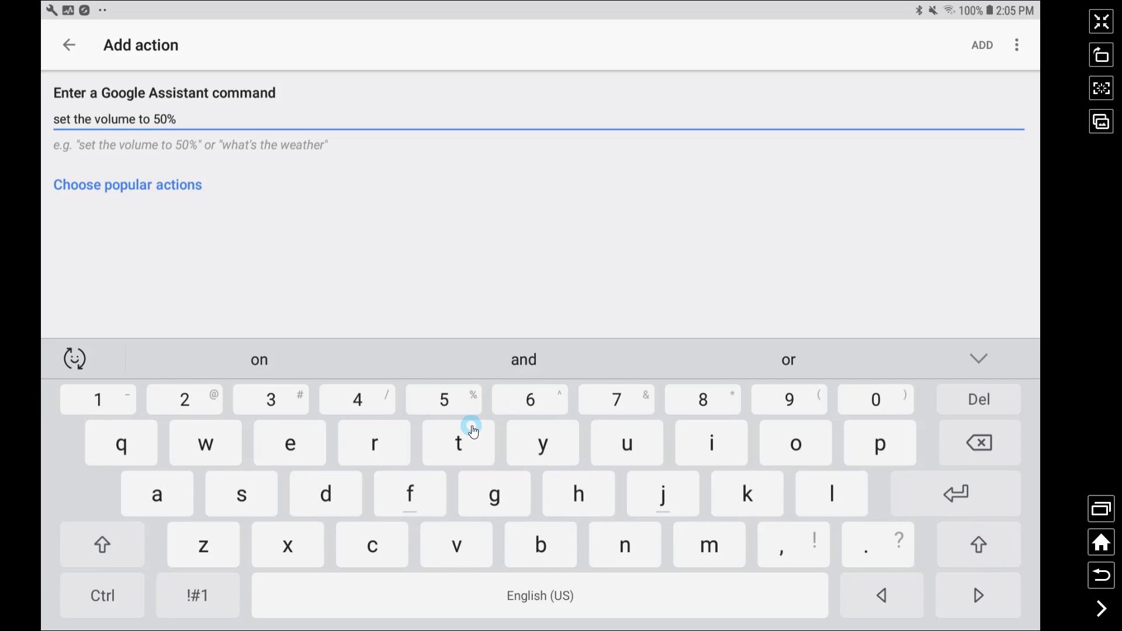
{"action": "left_click", "coordinate": [761, 274]}
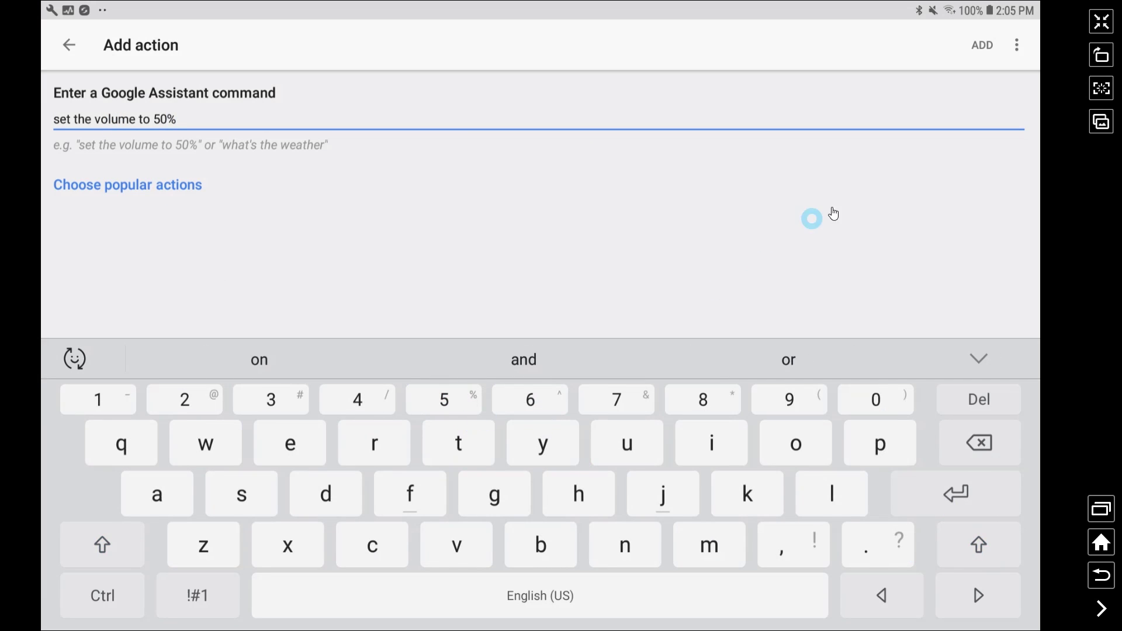
{"action": "left_click", "coordinate": [978, 44]}
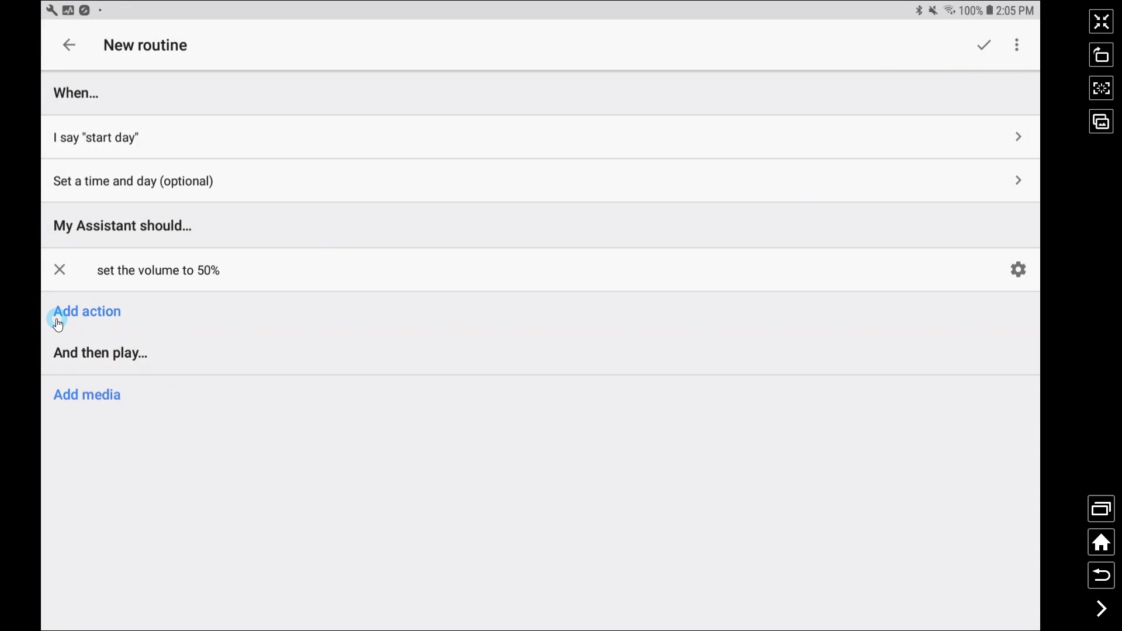
Check 'Tell me about the weather' among the popular actions.
{"action": "left_click", "coordinate": [94, 312]}
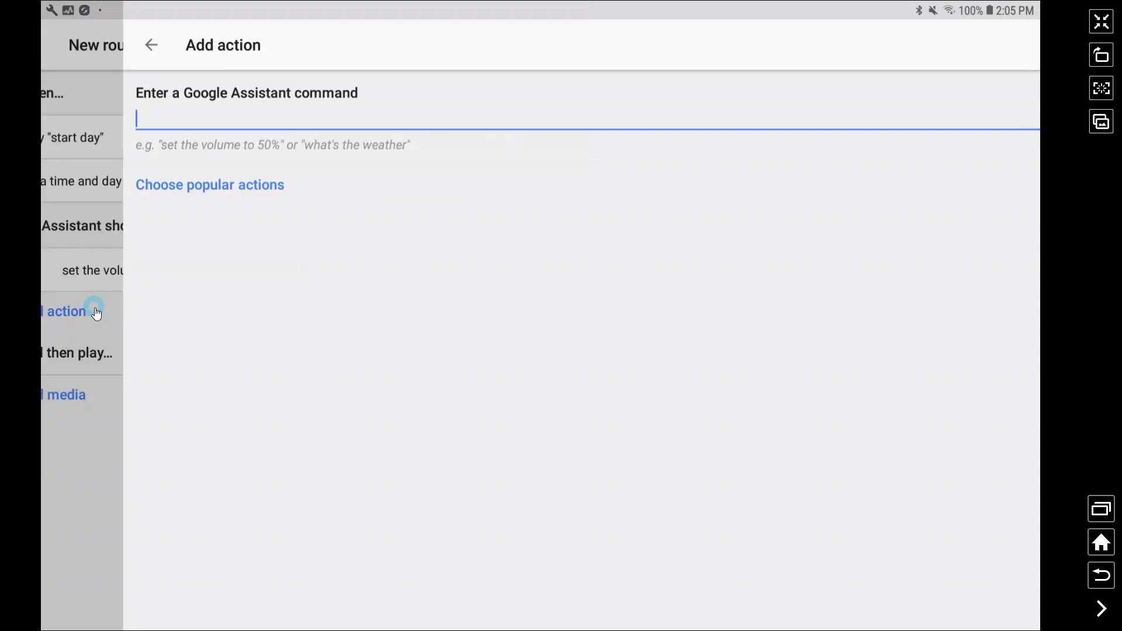
{"action": "left_click", "coordinate": [198, 188]}
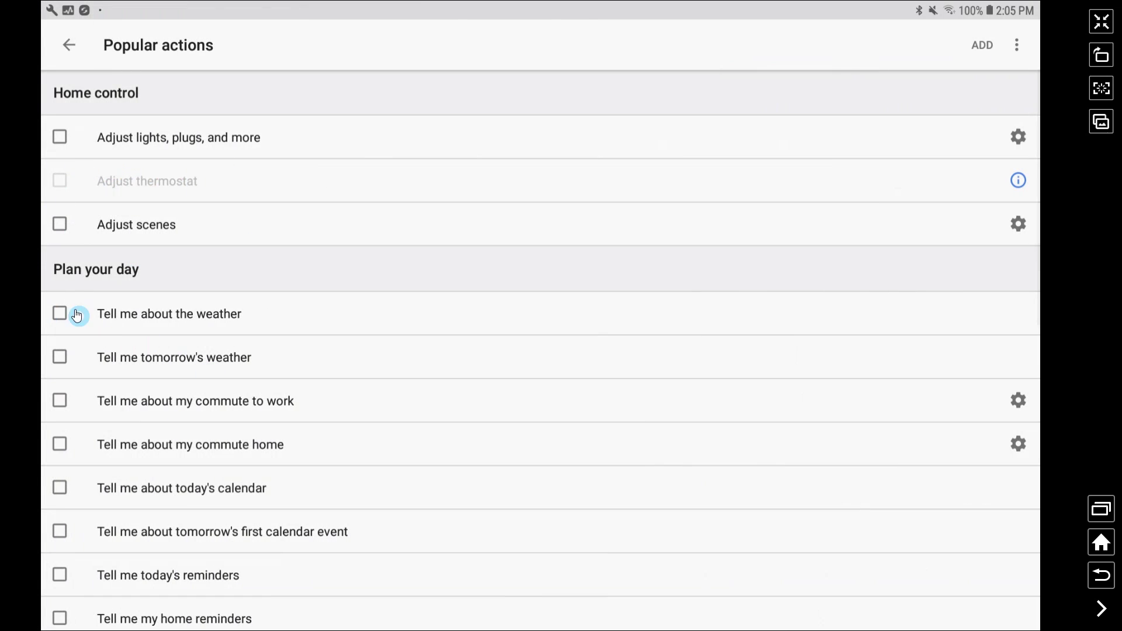
{"action": "left_click", "coordinate": [59, 316]}
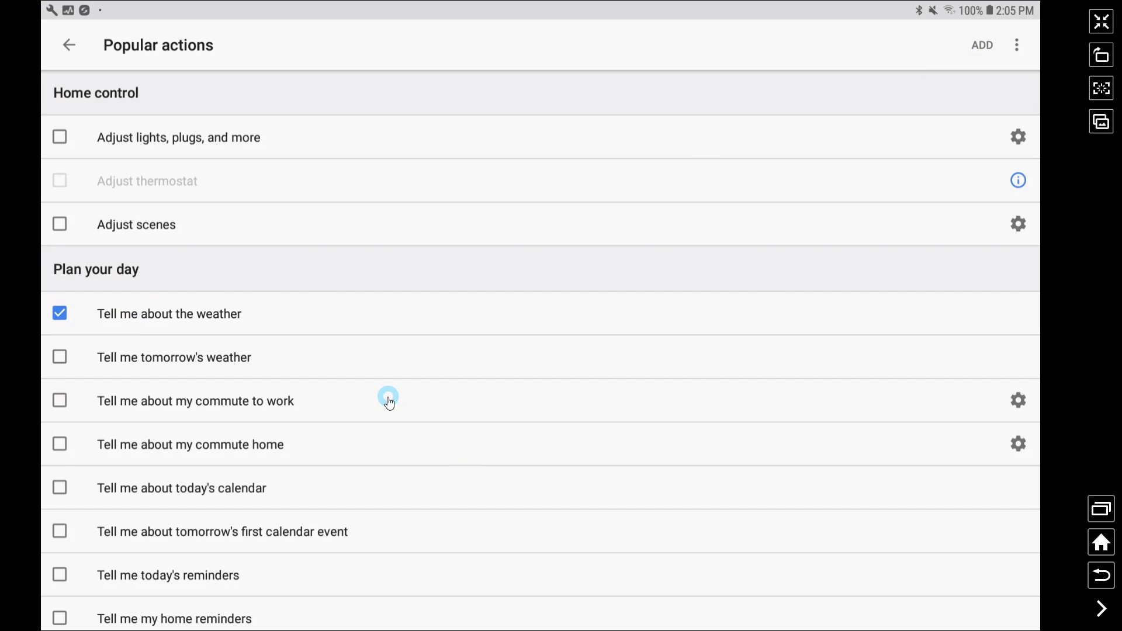
{"action": "scroll", "coordinate": [388, 396], "scroll_direction": "down", "scroll_amount": 3}
{"action": "scroll", "coordinate": [382, 399], "scroll_direction": "down", "scroll_amount": 3}
{"action": "scroll", "coordinate": [390, 401], "scroll_direction": "down", "scroll_amount": 2}
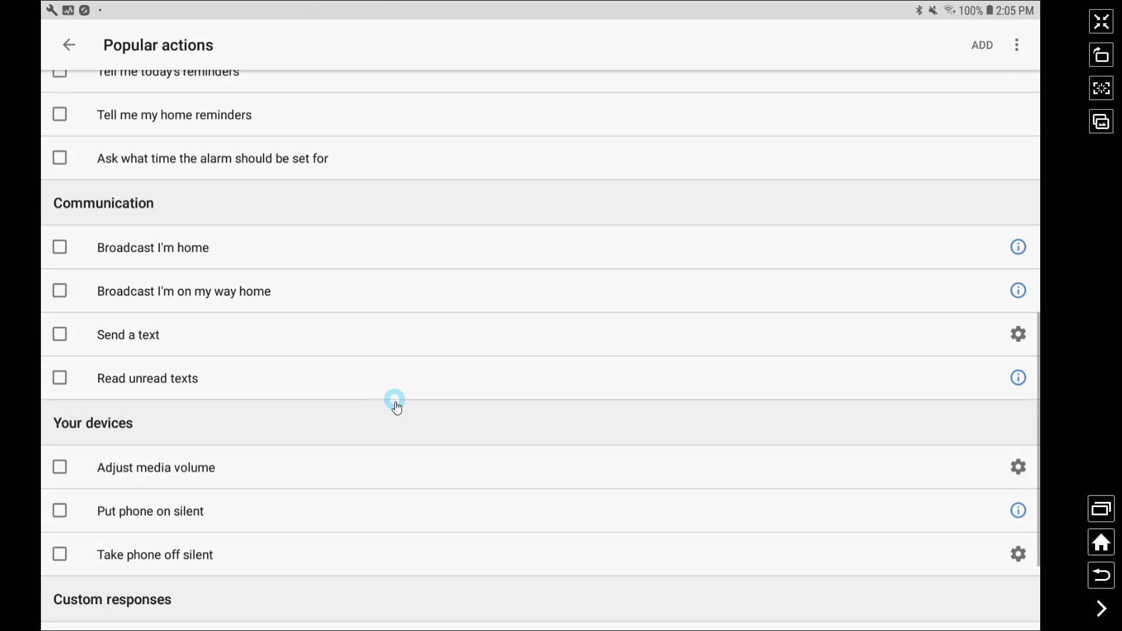
{"action": "scroll", "coordinate": [166, 487], "scroll_direction": "down", "scroll_amount": 1}
Add a 'Say something' response reading 'Alexa Start day' along with the weather action.
{"action": "left_click", "coordinate": [59, 578]}
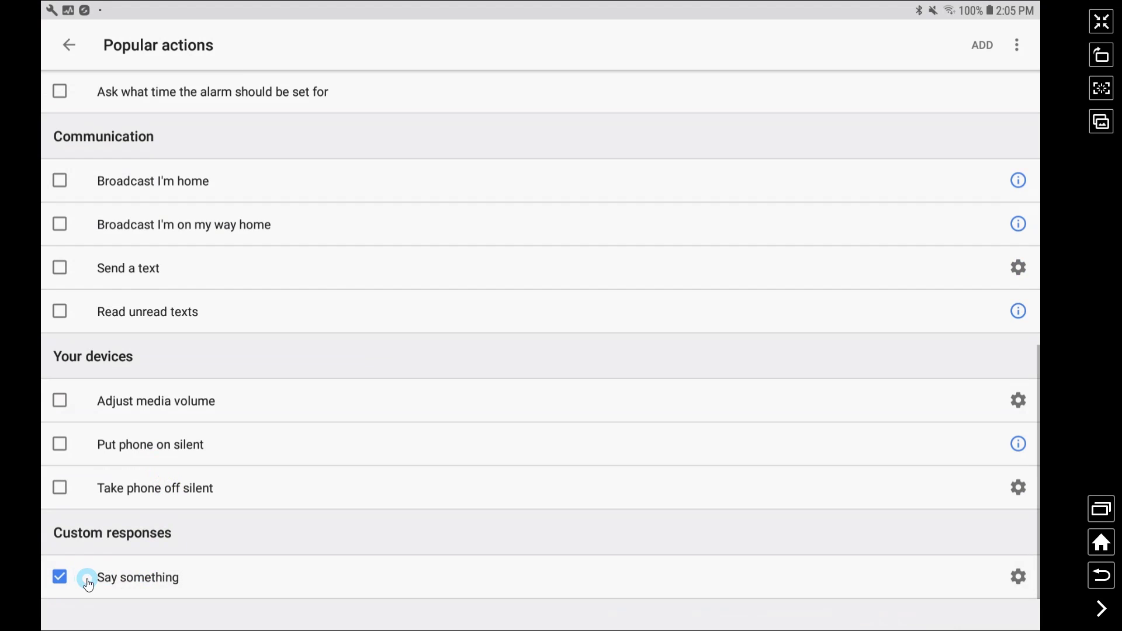
{"action": "left_click", "coordinate": [1019, 577]}
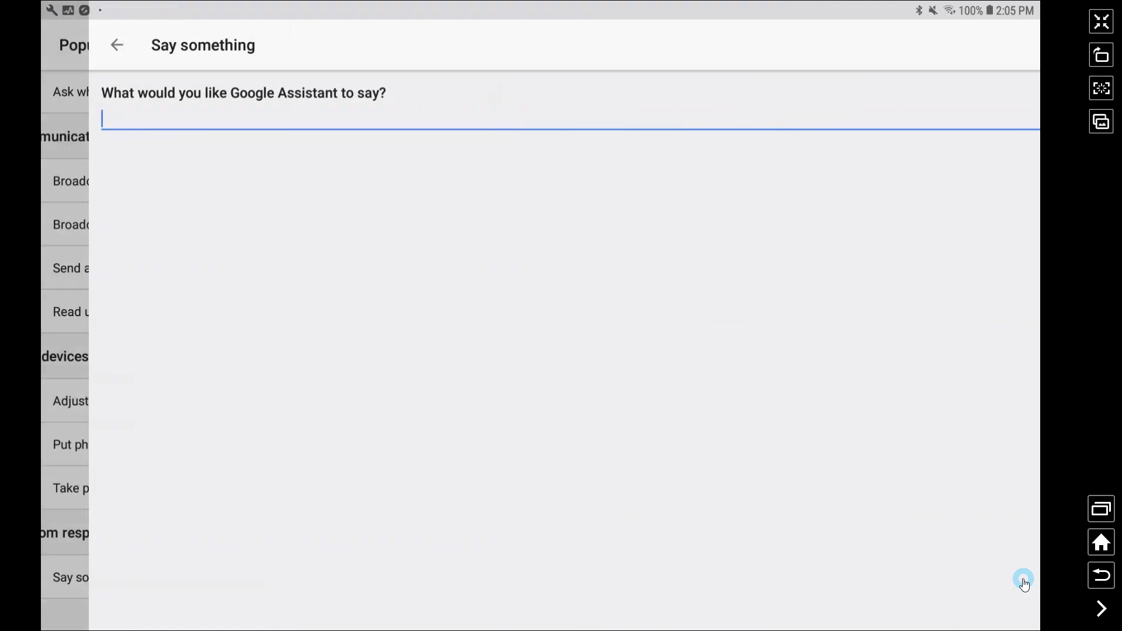
{"action": "left_click", "coordinate": [92, 125]}
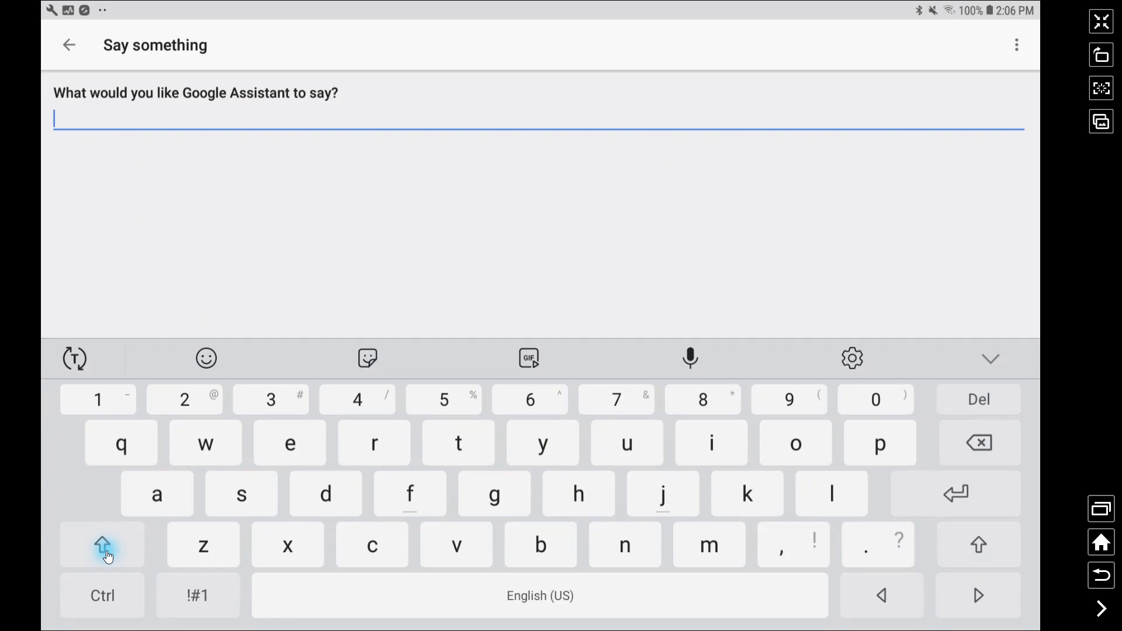
{"action": "left_click", "coordinate": [974, 356]}
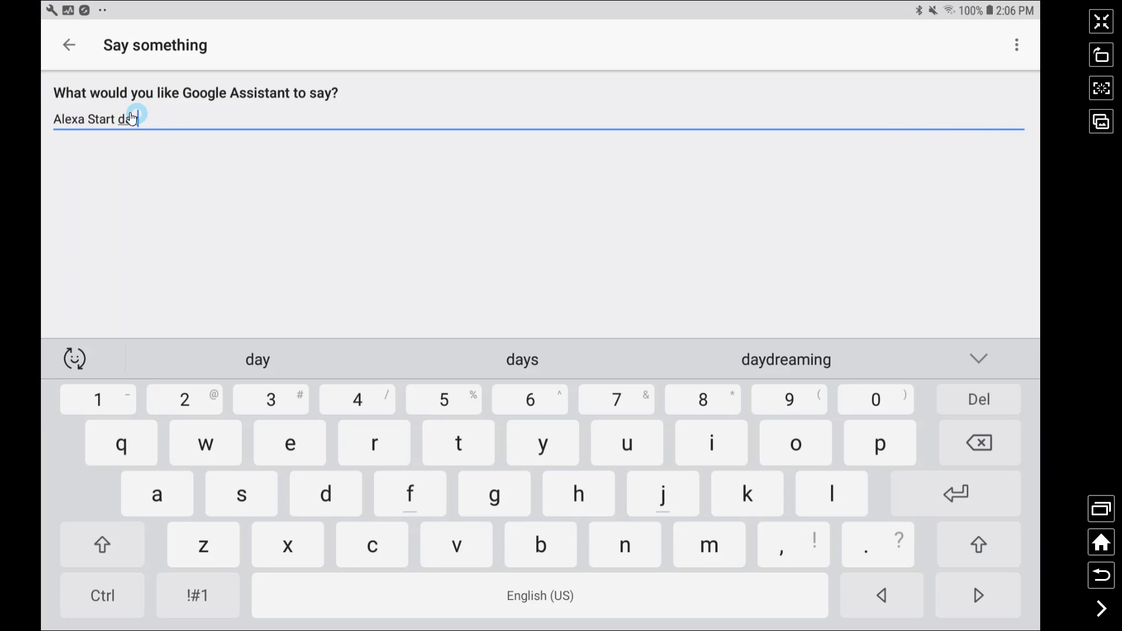
{"action": "left_click", "coordinate": [69, 45]}
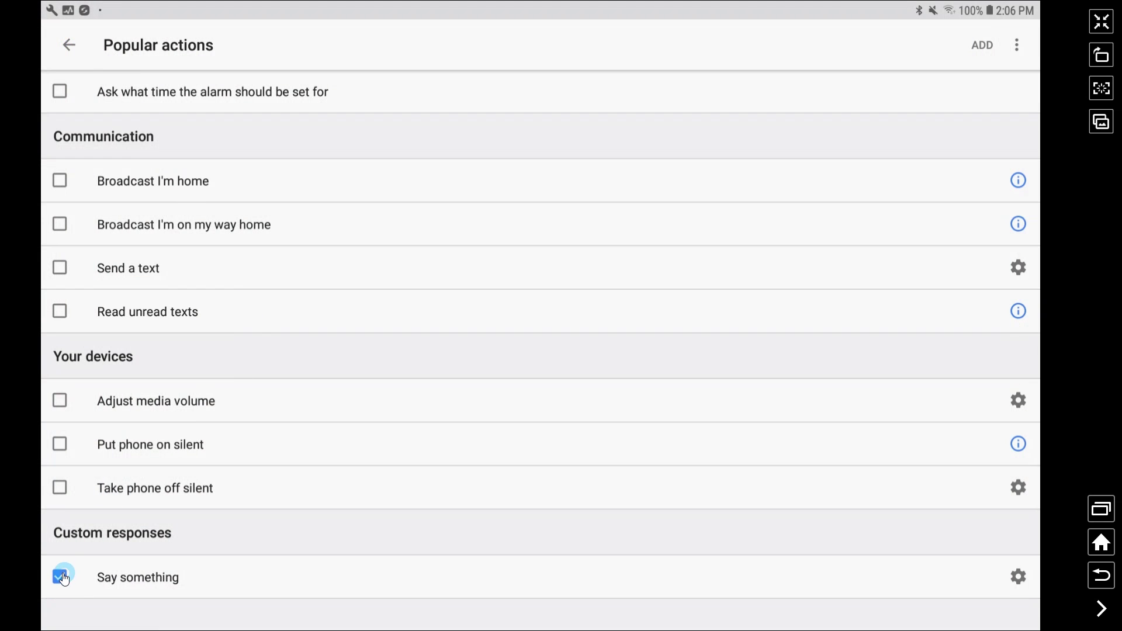
{"action": "scroll", "coordinate": [90, 356], "scroll_direction": "up", "scroll_amount": 3}
{"action": "scroll", "coordinate": [109, 260], "scroll_direction": "up", "scroll_amount": 2}
{"action": "scroll", "coordinate": [100, 225], "scroll_direction": "up", "scroll_amount": 3}
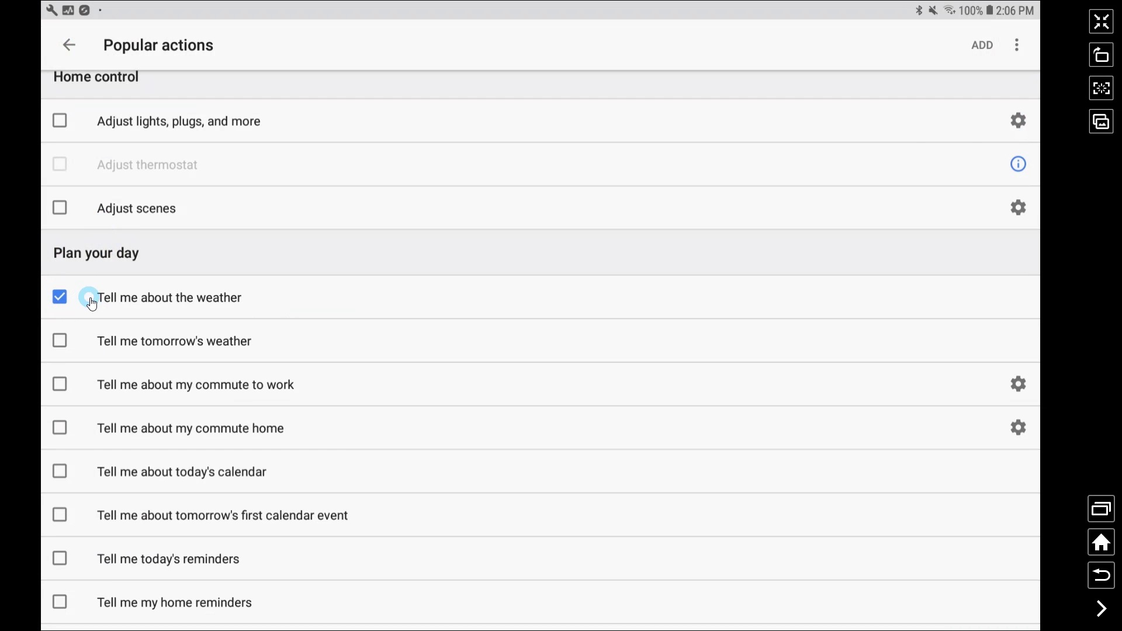
{"action": "left_click", "coordinate": [981, 46]}
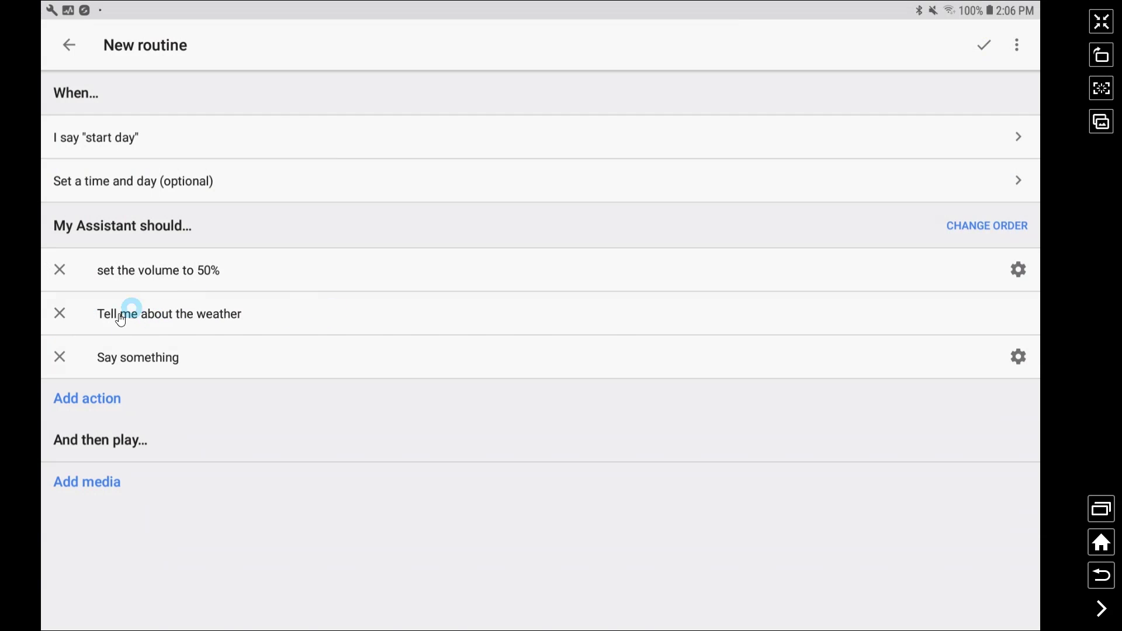
Review the routine's action order and leave it unchanged.
{"action": "left_click", "coordinate": [993, 229]}
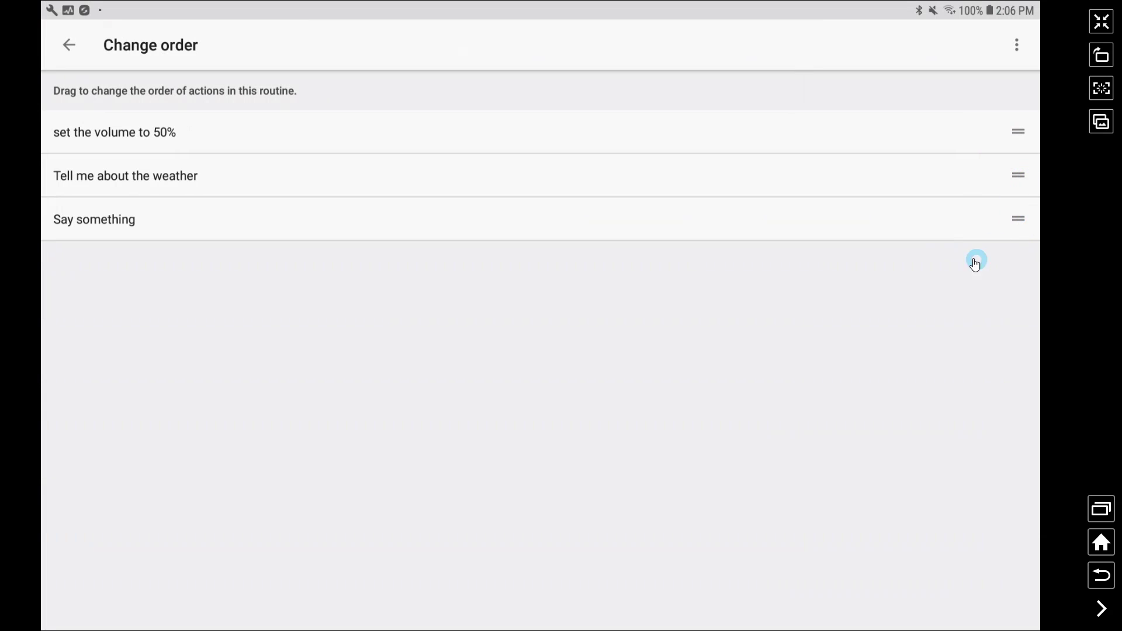
{"action": "left_click", "coordinate": [69, 45]}
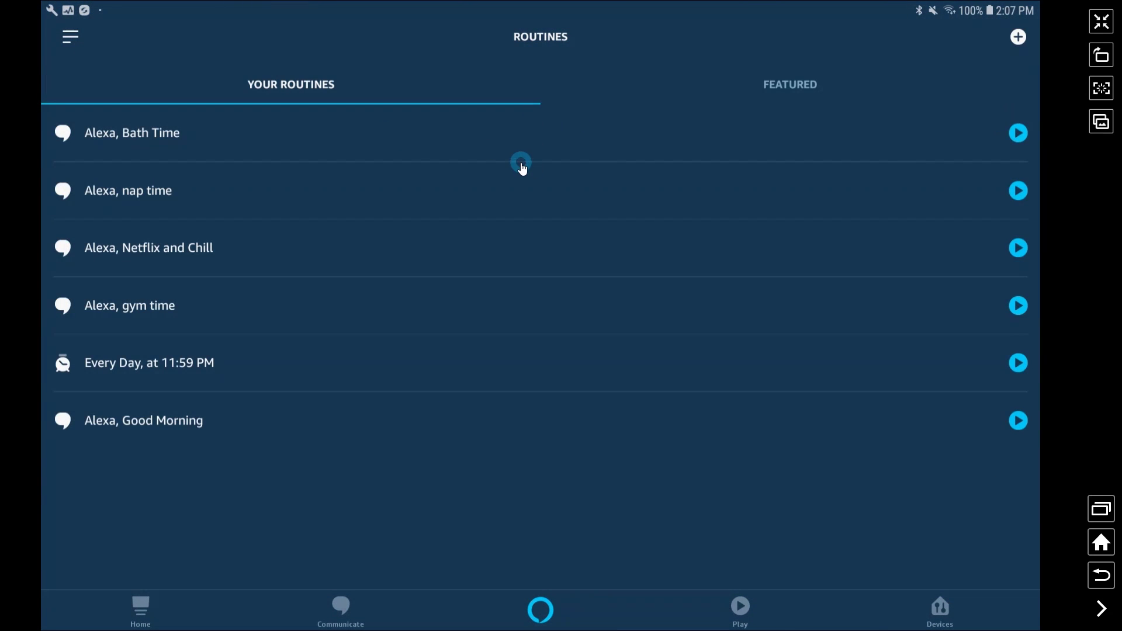
Start a new Alexa routine with a voice trigger and begin entering 'start day'.
{"action": "left_click", "coordinate": [1018, 39]}
{"action": "left_click", "coordinate": [208, 126]}
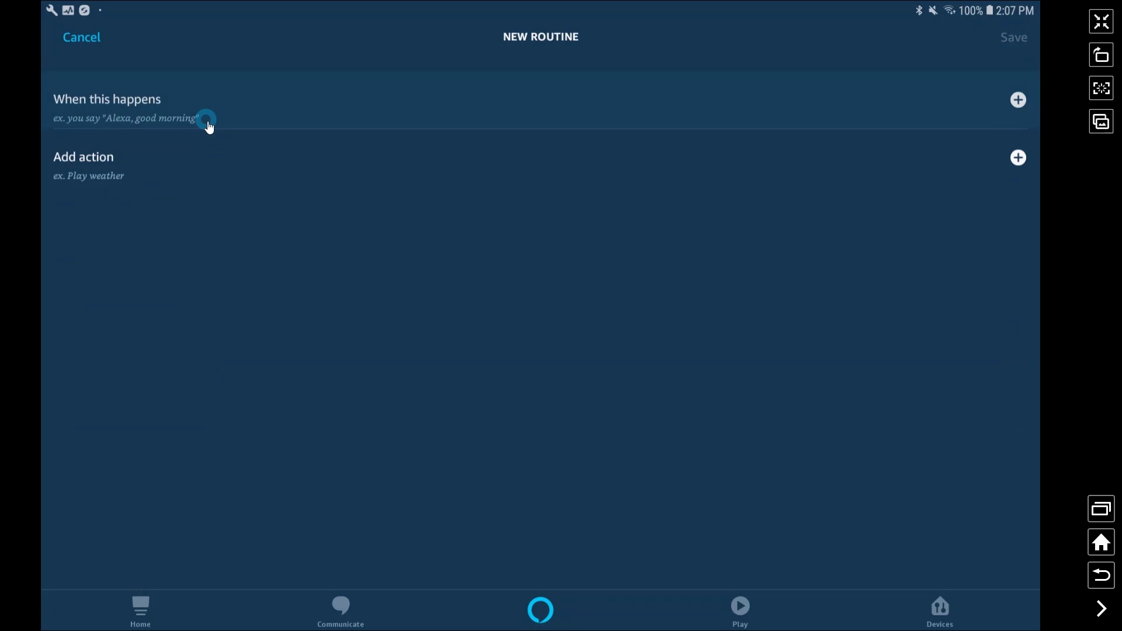
{"action": "left_click", "coordinate": [308, 119]}
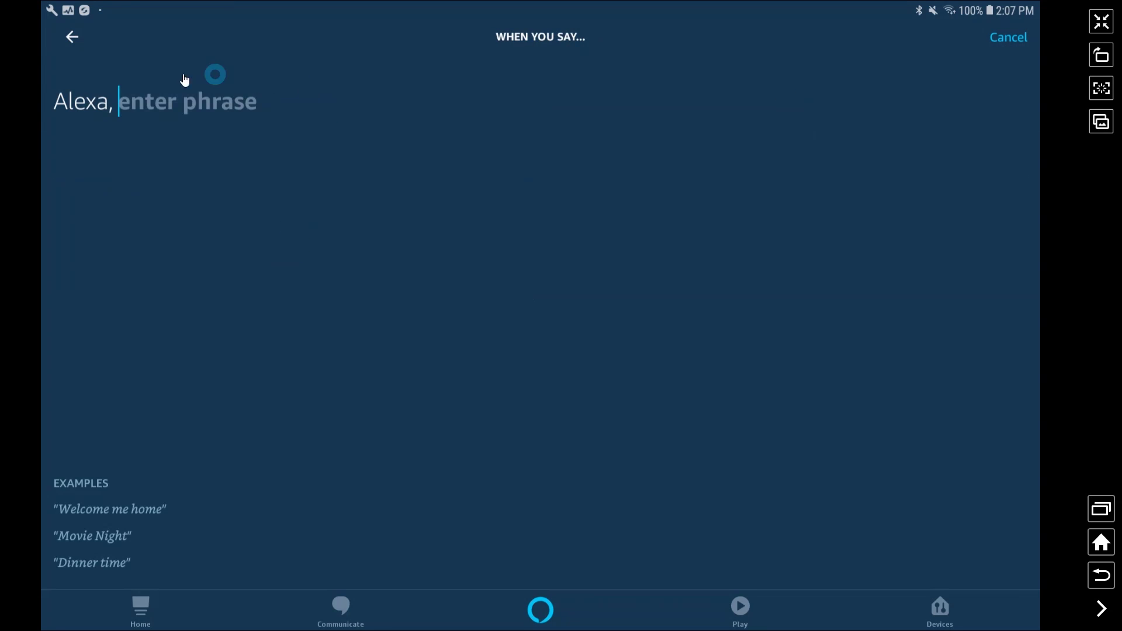
{"action": "left_click", "coordinate": [193, 112]}
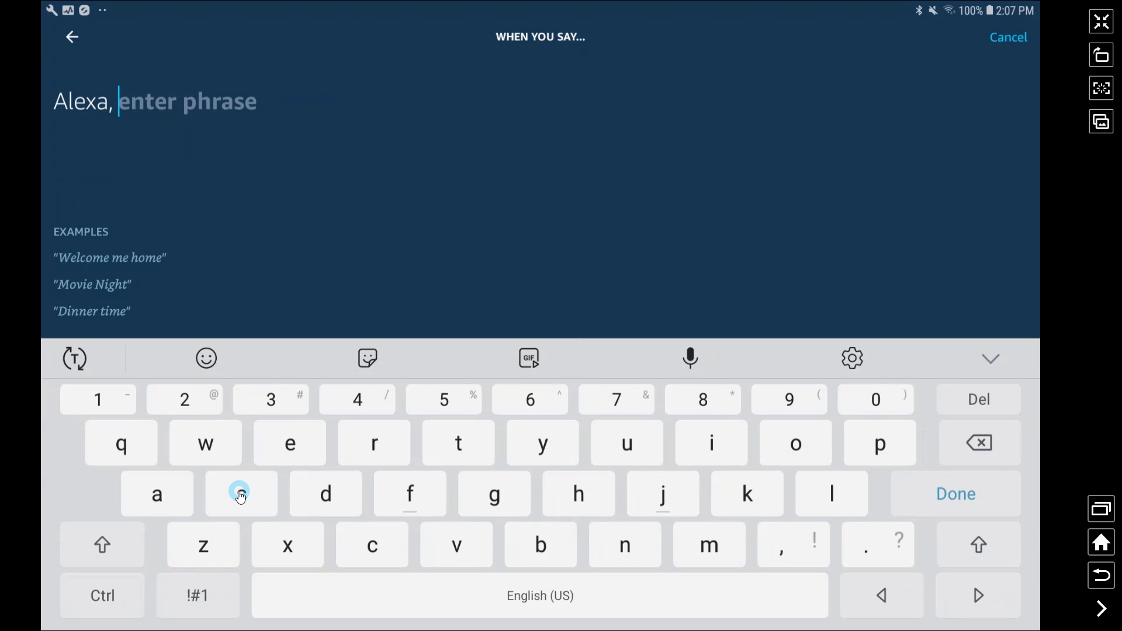
{"action": "type", "text": "daystart day"}
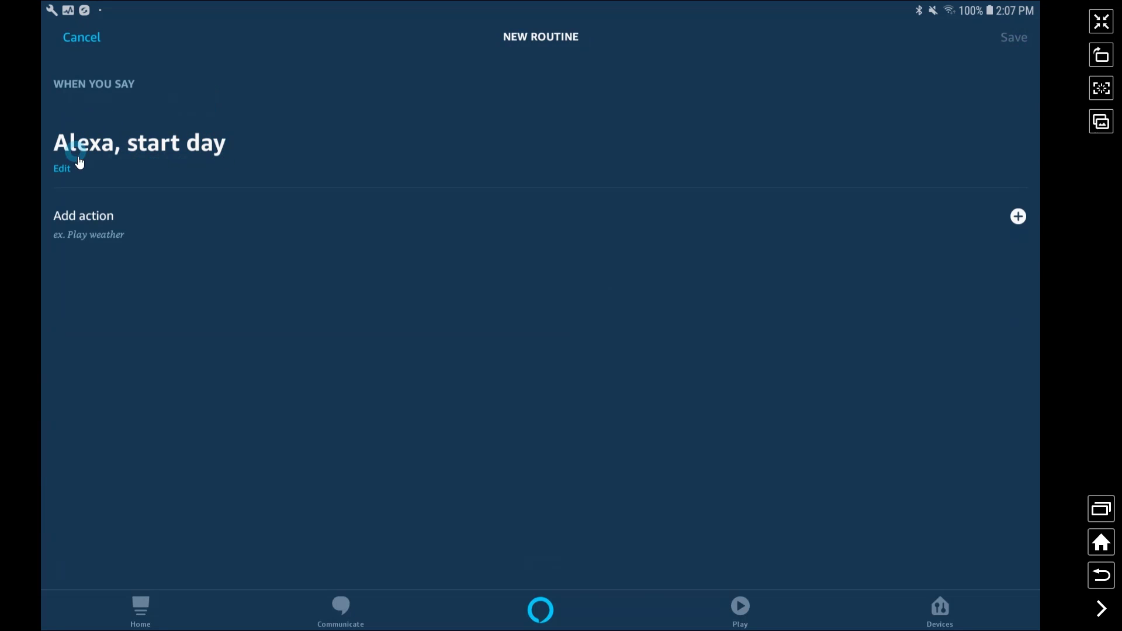
Choose Jacks Light as a Smart Home device-control action.
{"action": "left_click", "coordinate": [119, 225]}
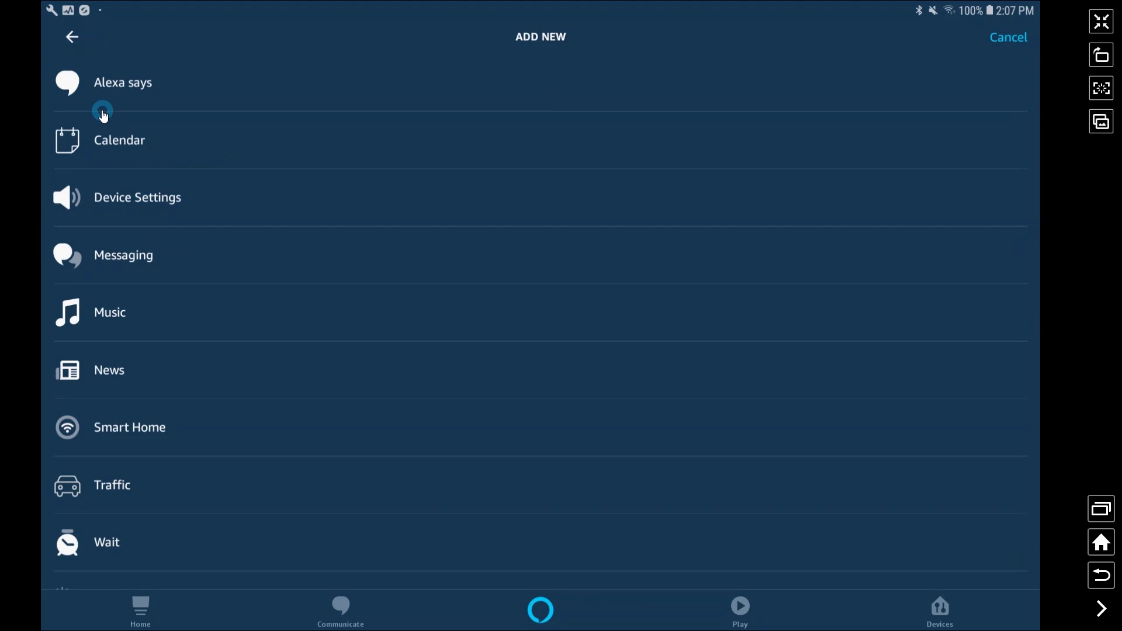
{"action": "scroll", "coordinate": [156, 289], "scroll_direction": "down", "scroll_amount": 1}
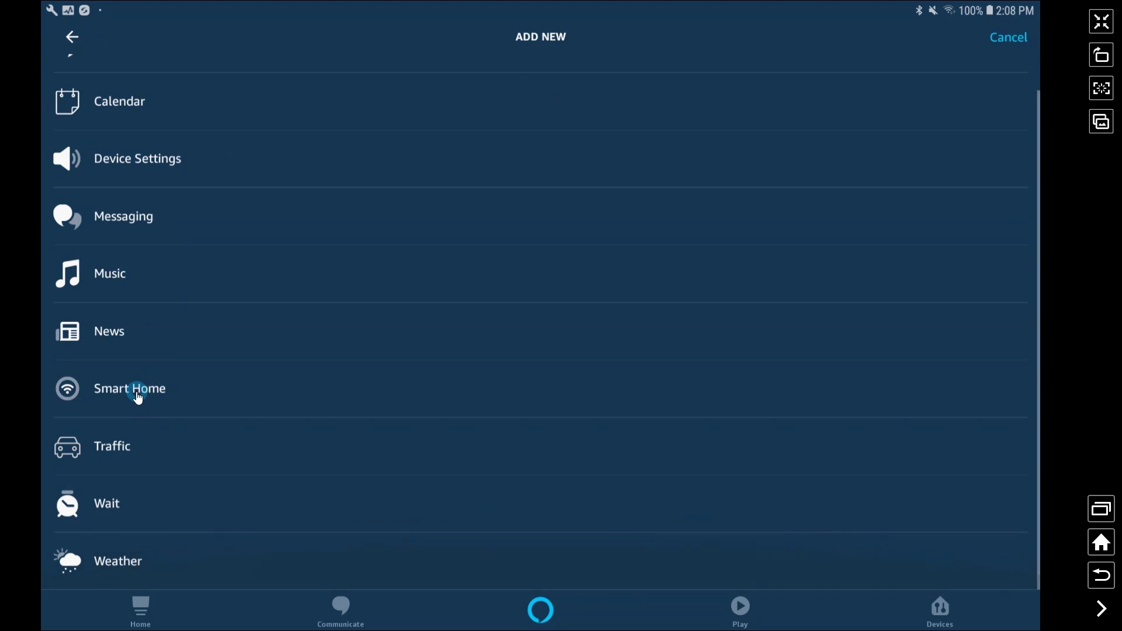
{"action": "left_click", "coordinate": [135, 394]}
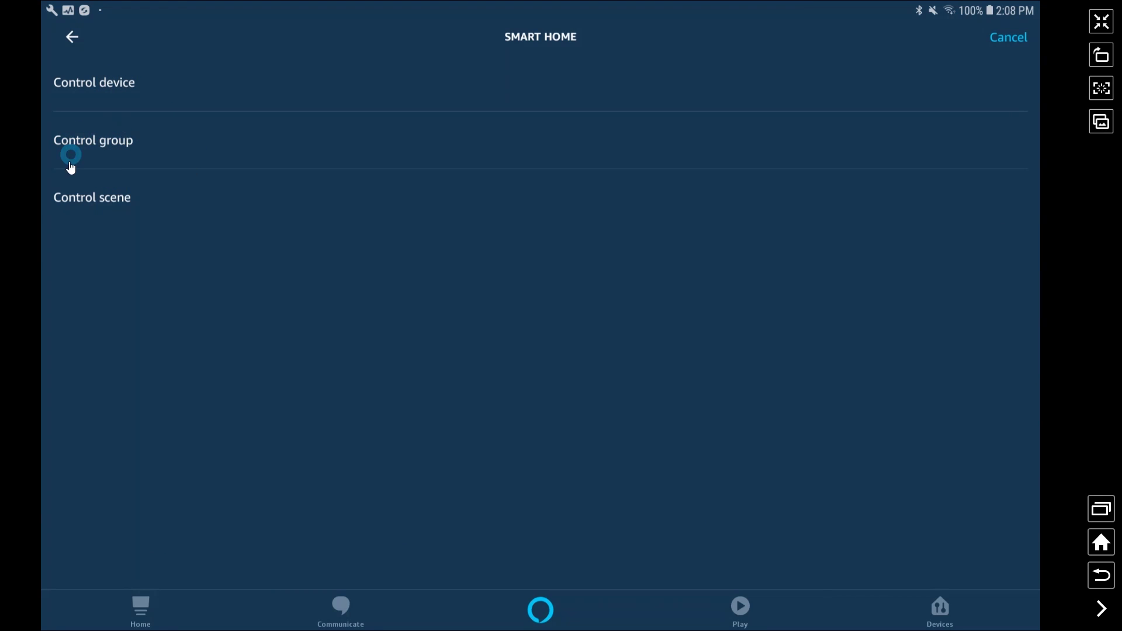
{"action": "left_click", "coordinate": [114, 84]}
{"action": "scroll", "coordinate": [175, 406], "scroll_direction": "down", "scroll_amount": 5}
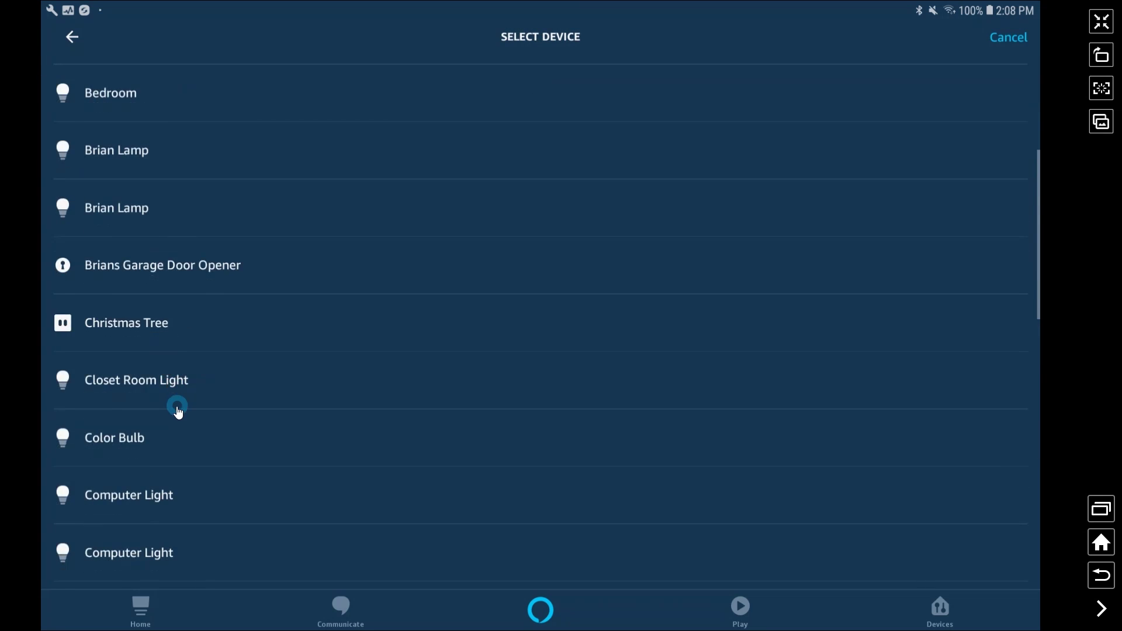
{"action": "scroll", "coordinate": [140, 421], "scroll_direction": "down", "scroll_amount": 3}
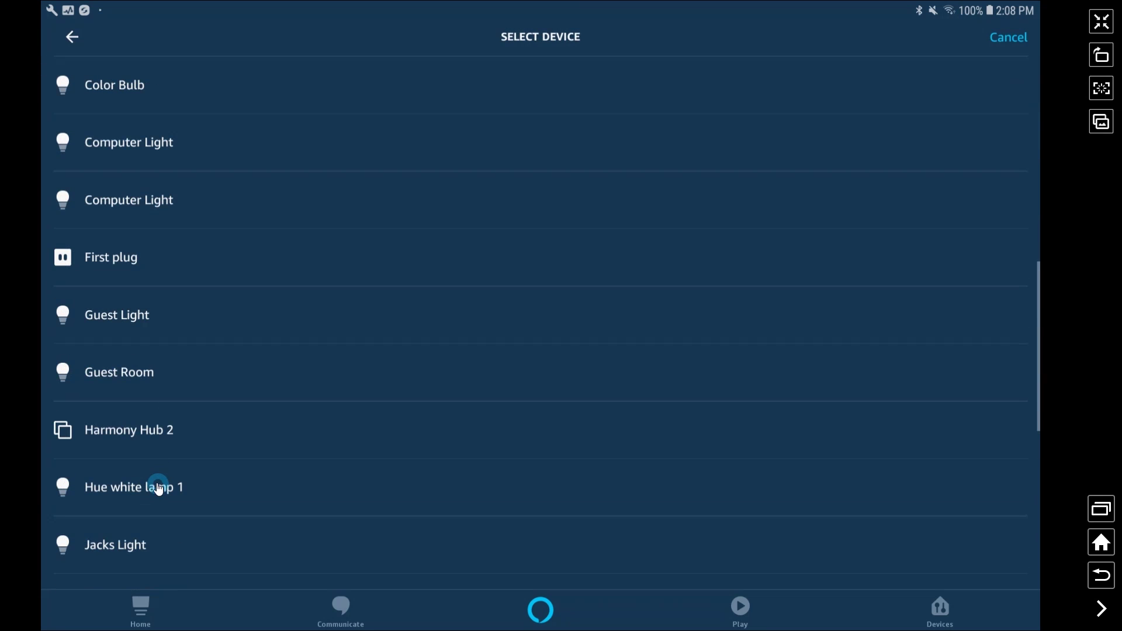
{"action": "left_click", "coordinate": [79, 557]}
Set Jacks Light to power on at 10% brightness in green, and add it.
{"action": "left_click", "coordinate": [64, 82]}
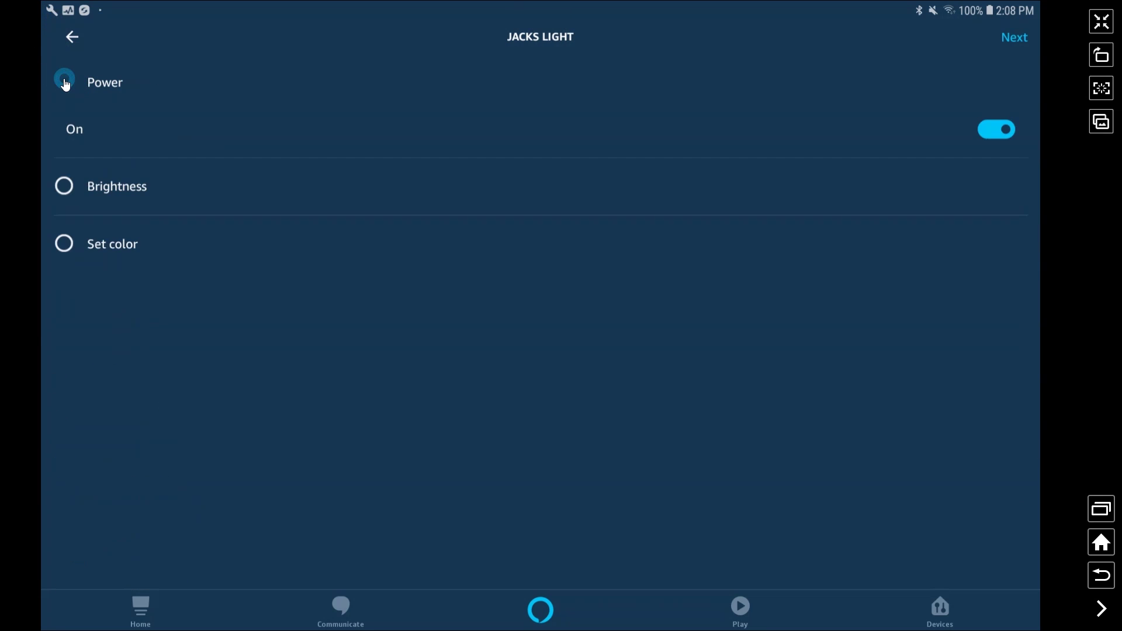
{"action": "left_click", "coordinate": [63, 187]}
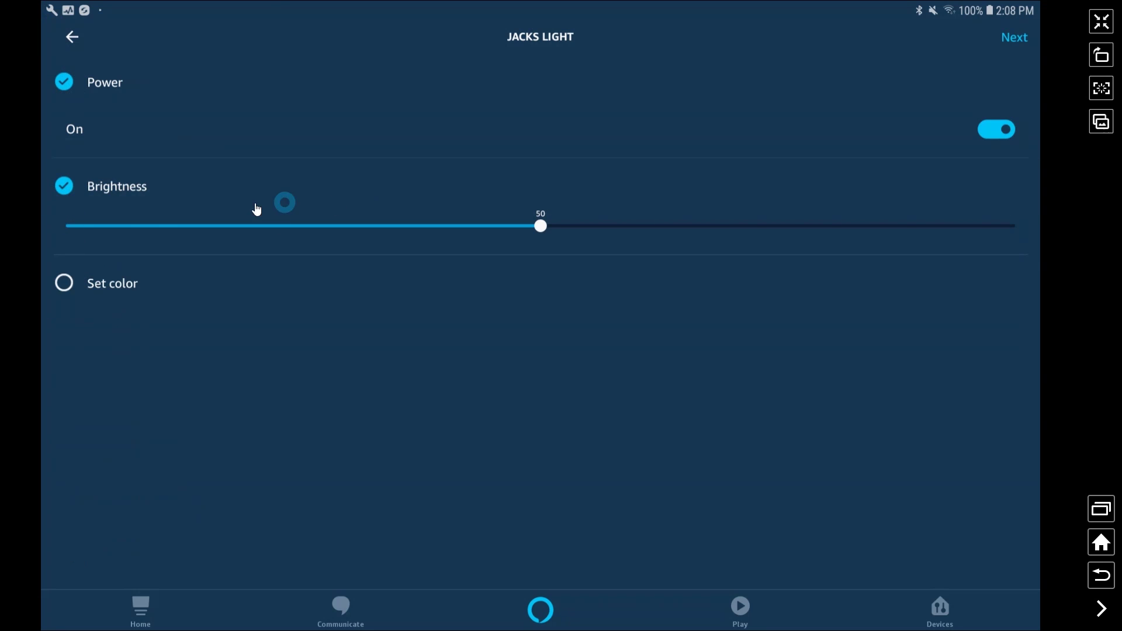
{"action": "left_click_drag", "start_coordinate": [150, 226], "coordinate": [166, 226]}
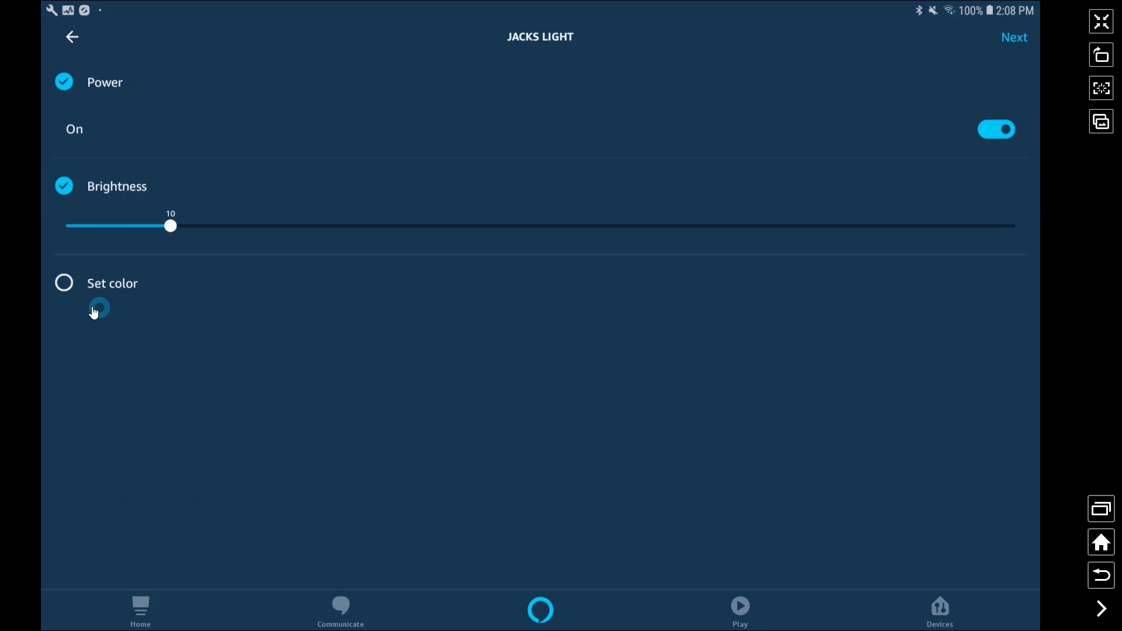
{"action": "left_click", "coordinate": [67, 293]}
{"action": "left_click_drag", "start_coordinate": [1008, 332], "coordinate": [989, 328]}
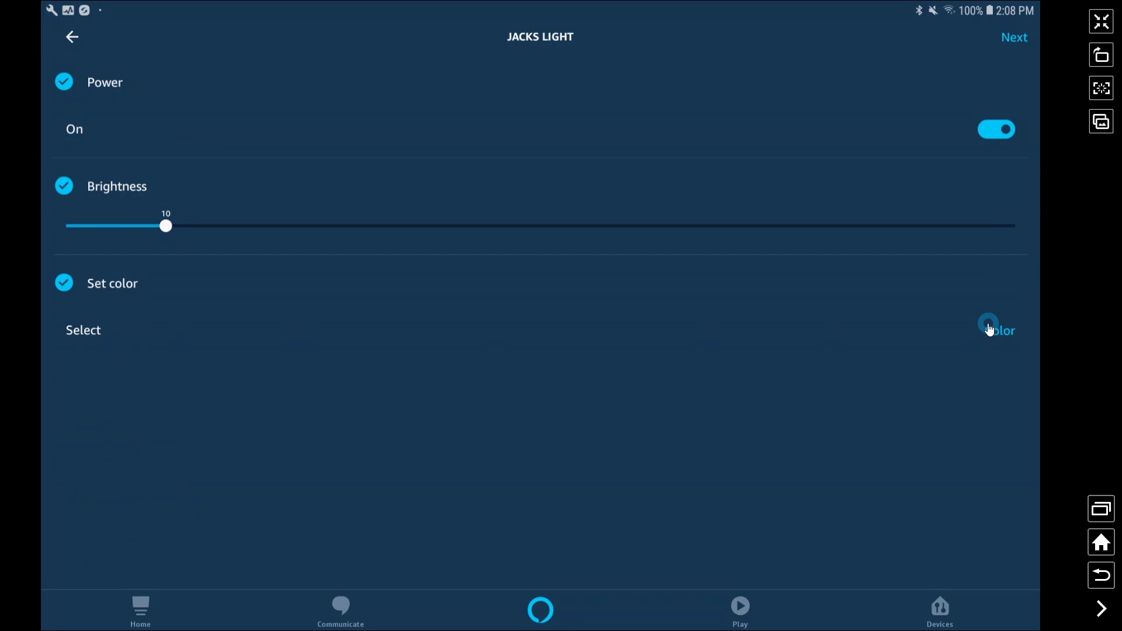
{"action": "left_click", "coordinate": [1000, 333]}
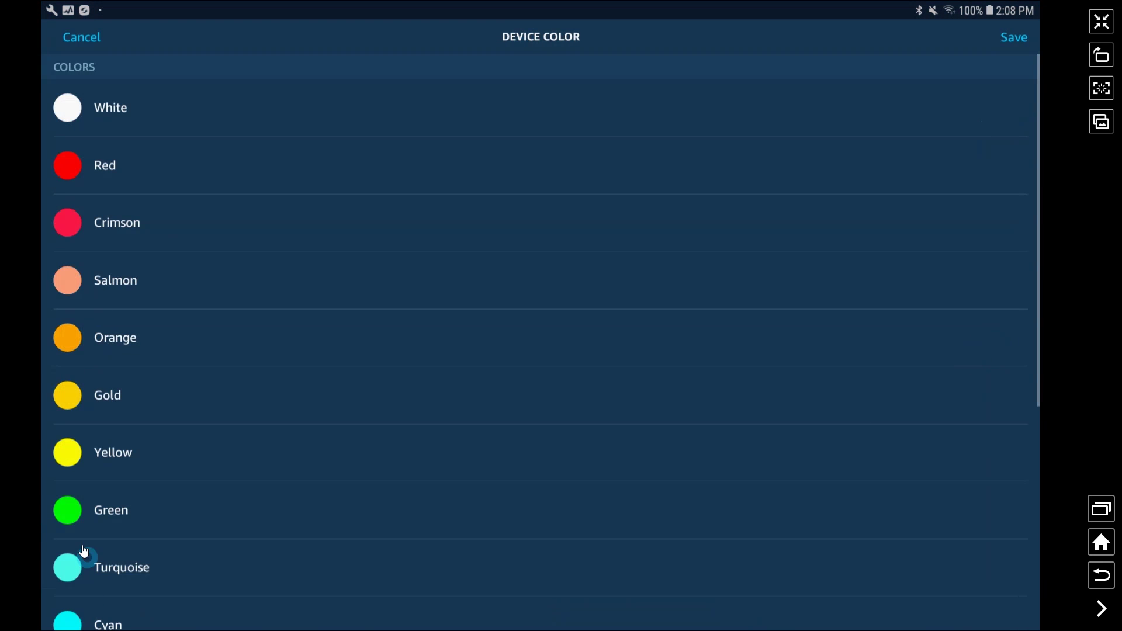
{"action": "left_click", "coordinate": [76, 520]}
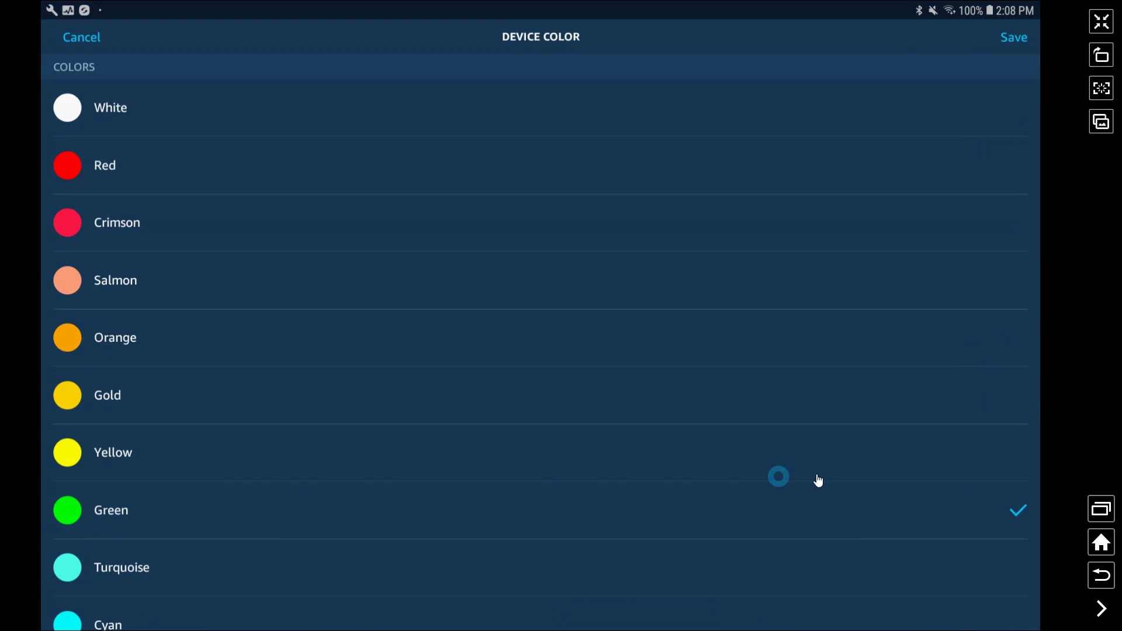
{"action": "left_click", "coordinate": [1016, 45]}
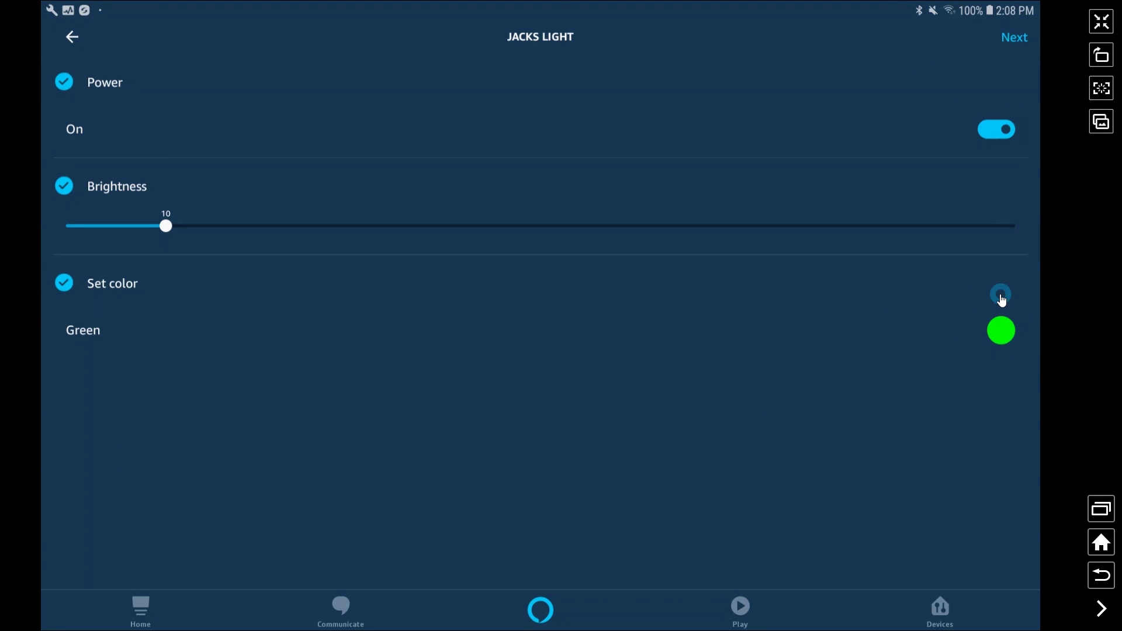
{"action": "left_click", "coordinate": [1013, 40]}
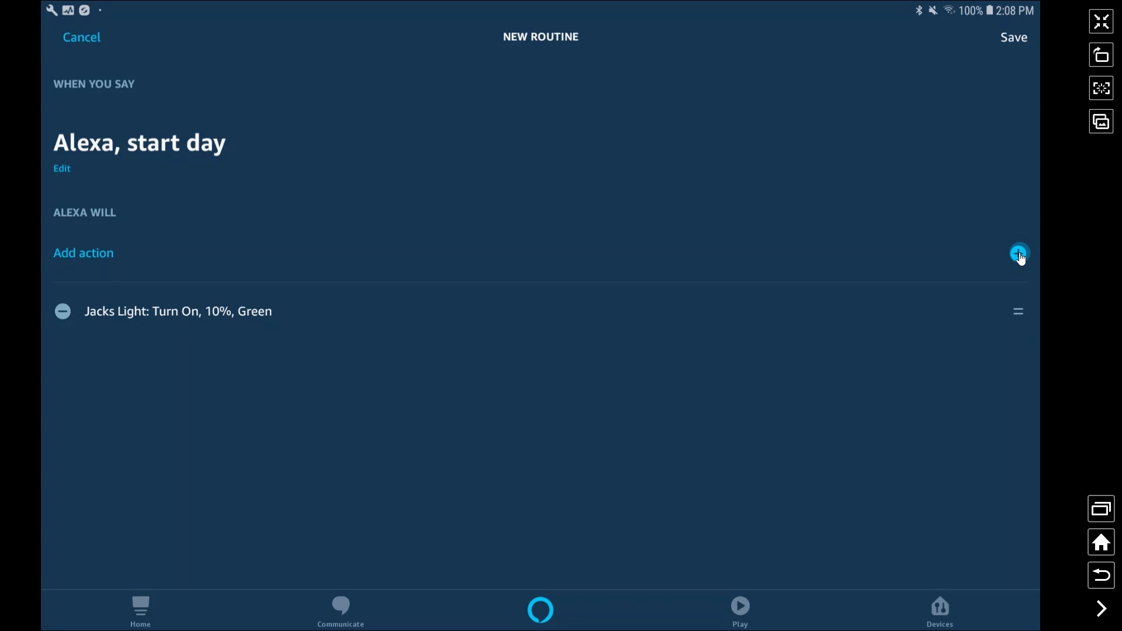
Add a Traffic report as the Alexa routine's second action.
{"action": "left_click", "coordinate": [1018, 255]}
{"action": "scroll", "coordinate": [128, 289], "scroll_direction": "down", "scroll_amount": 1}
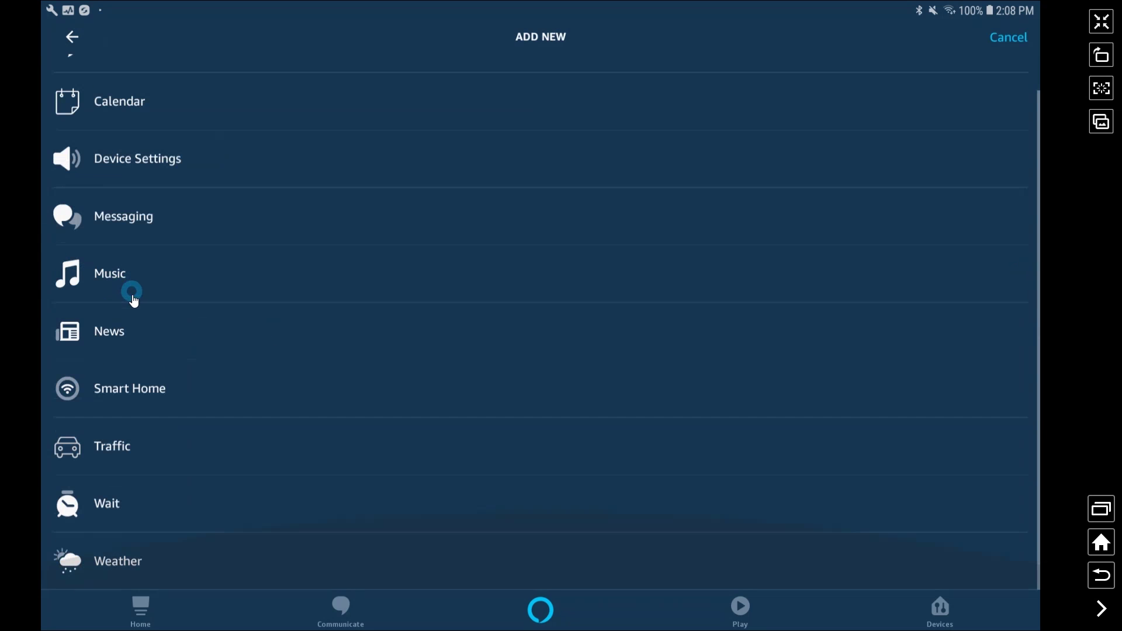
{"action": "left_click", "coordinate": [113, 447]}
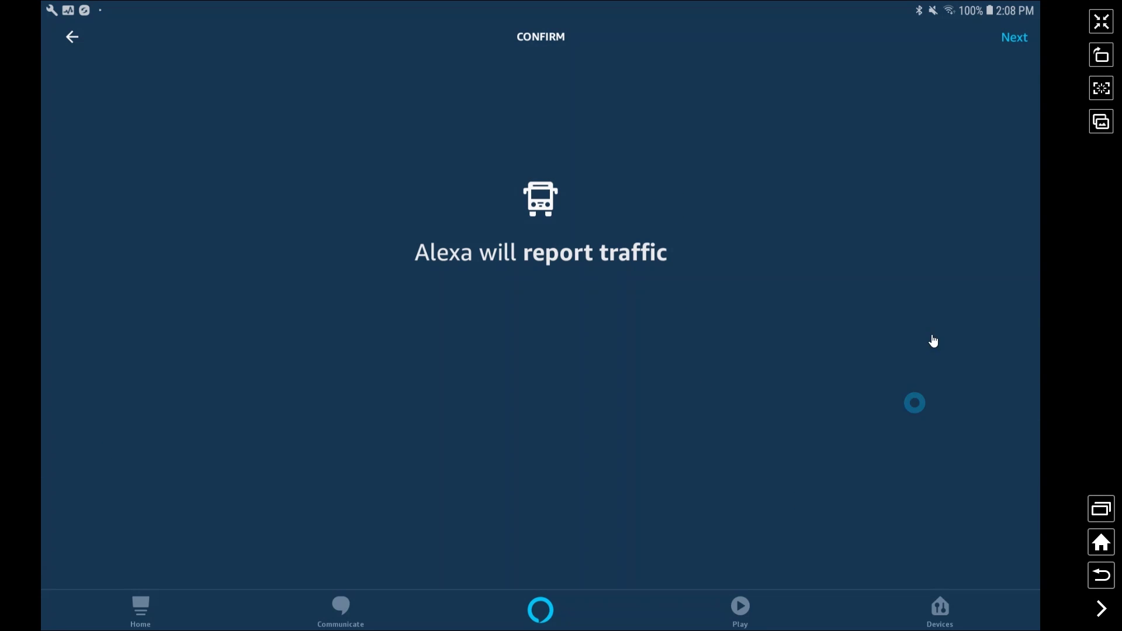
{"action": "left_click", "coordinate": [1017, 38]}
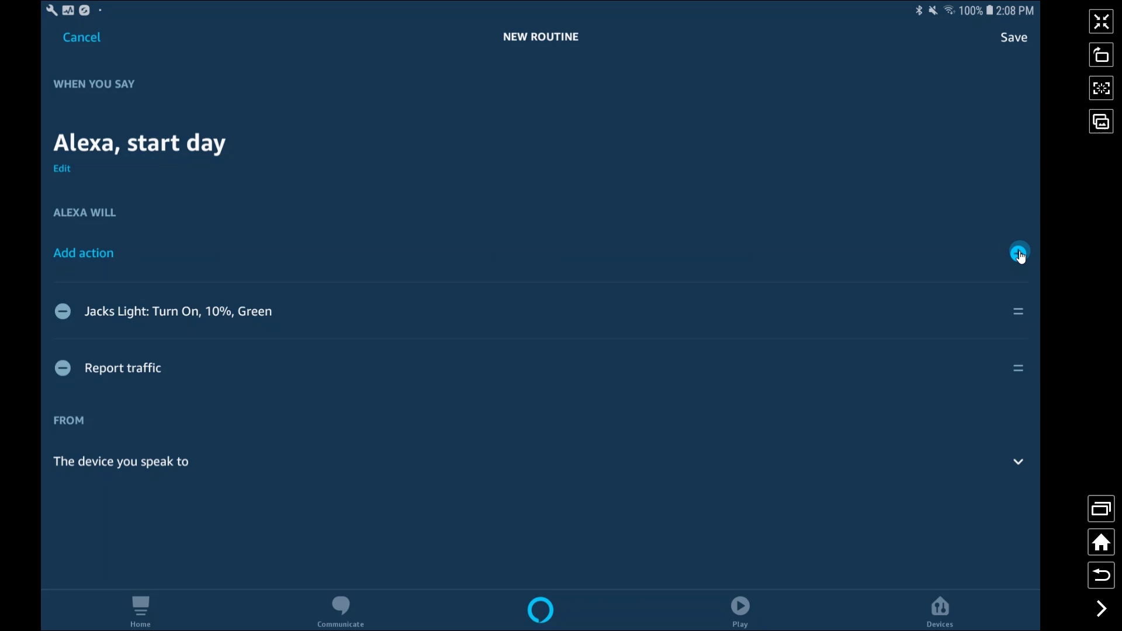
{"action": "left_click", "coordinate": [1019, 255]}
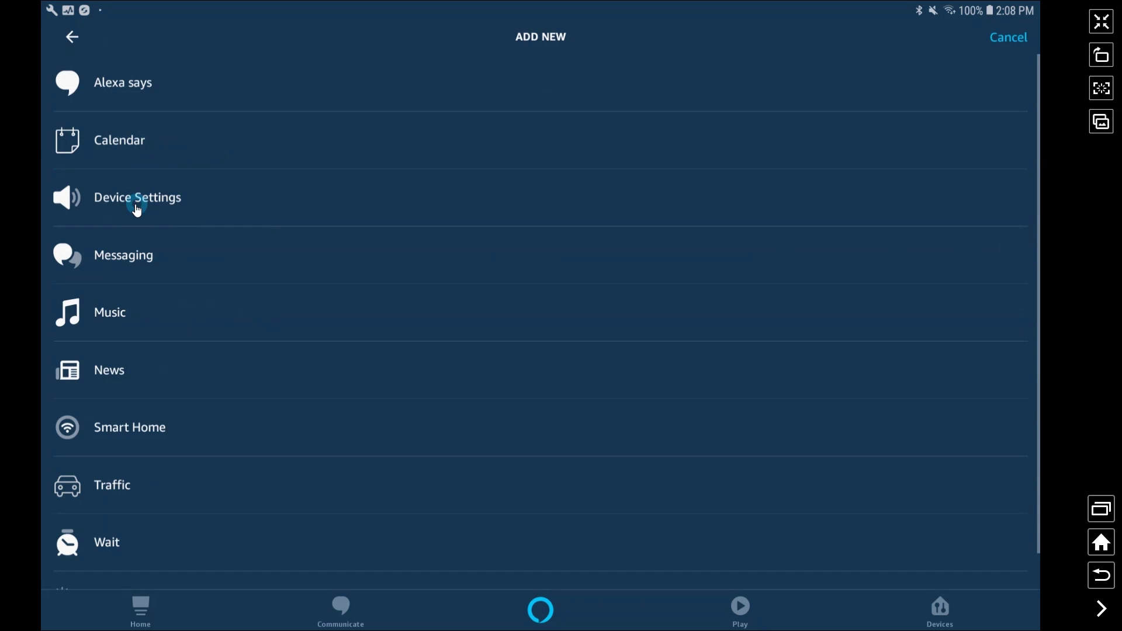
Add a Device Settings action setting the volume to 5.
{"action": "left_click", "coordinate": [172, 204]}
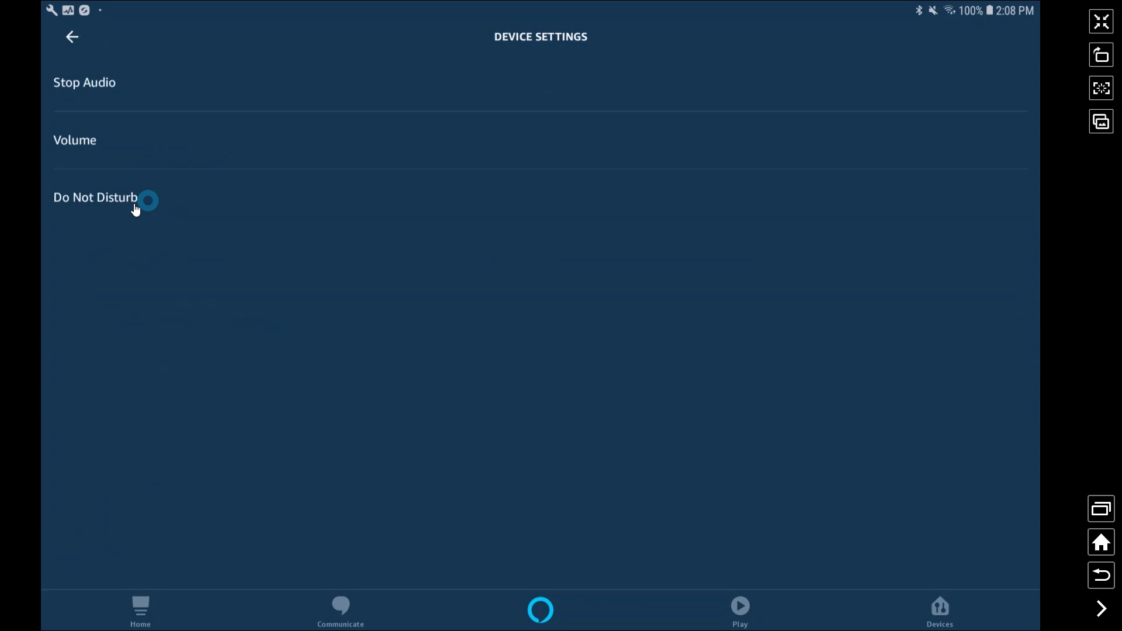
{"action": "left_click", "coordinate": [73, 147]}
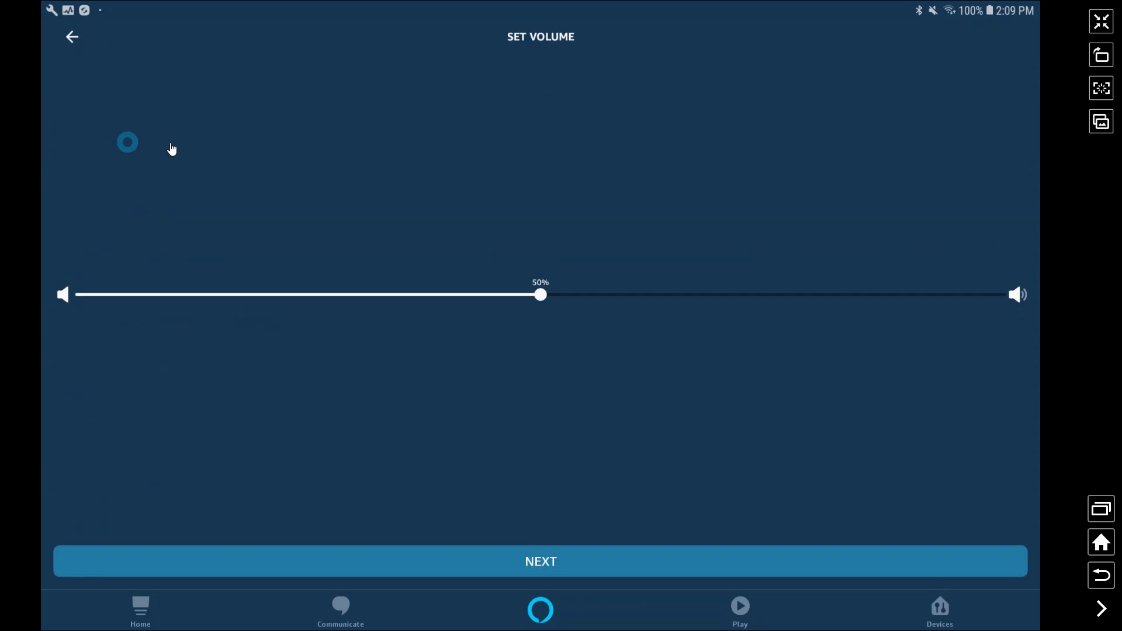
{"action": "left_click", "coordinate": [541, 561]}
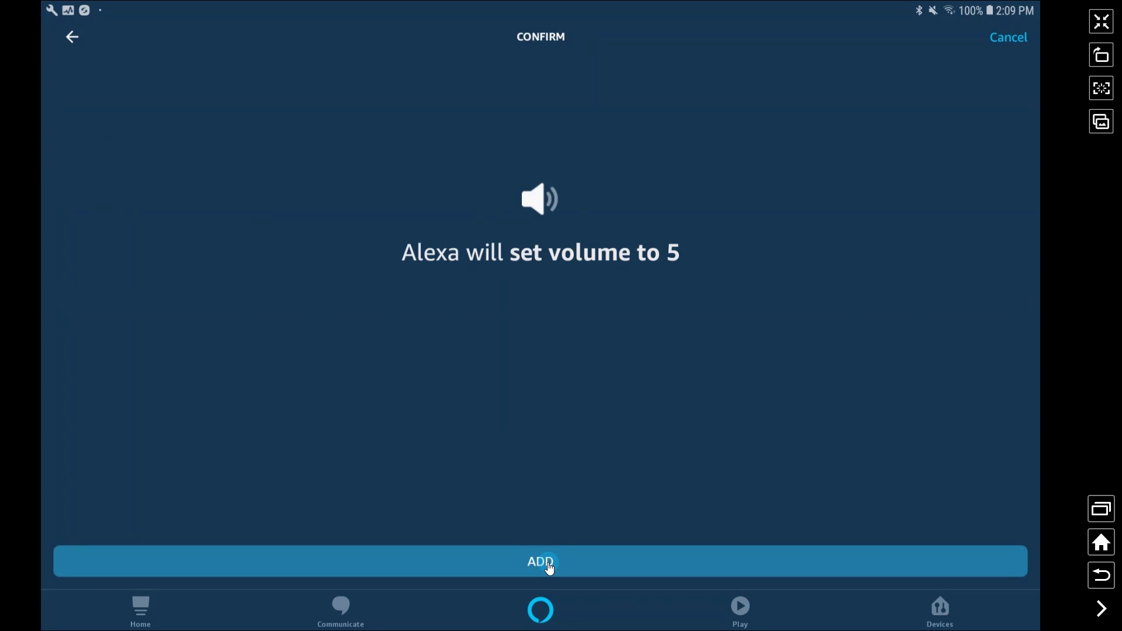
{"action": "left_click", "coordinate": [541, 562]}
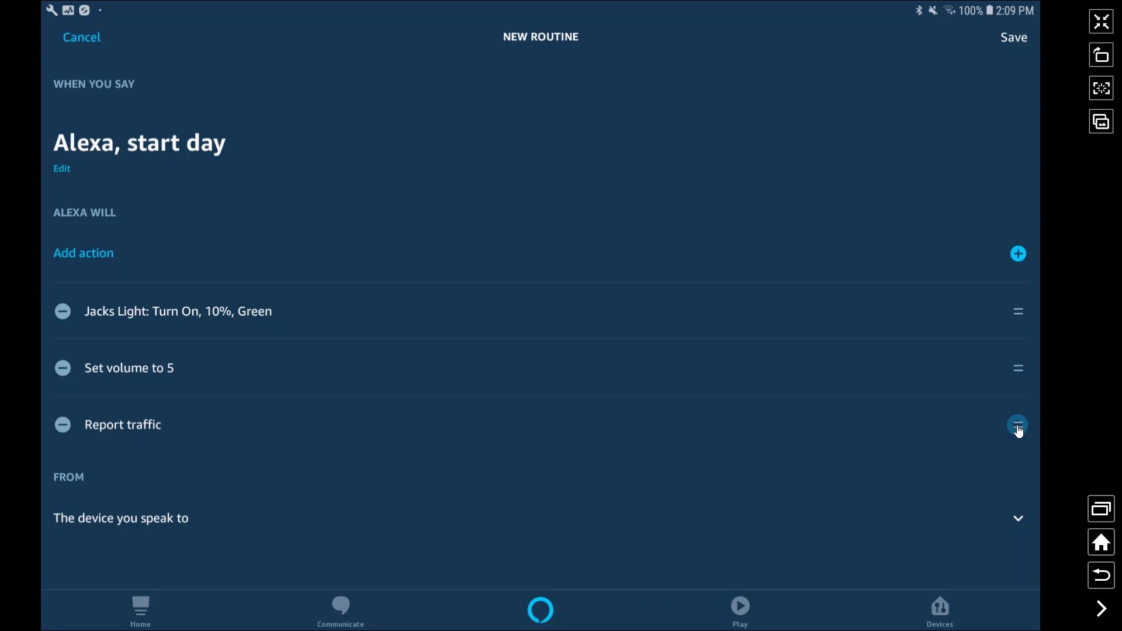
Reorder the actions: volume 5 first, then Jacks Light, then Report traffic.
{"action": "mouse_move", "coordinate": [1019, 429]}
{"action": "left_mouse_down"}
{"action": "mouse_move", "coordinate": [984, 393]}
{"action": "mouse_move", "coordinate": [970, 290]}
{"action": "left_mouse_up"}
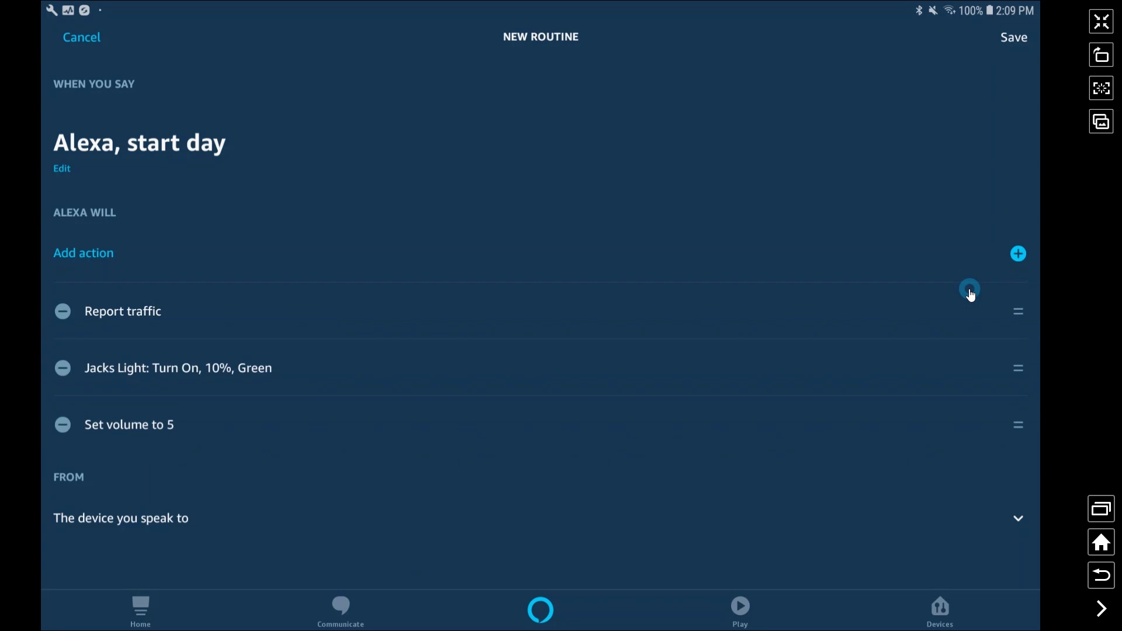
{"action": "left_click_drag", "start_coordinate": [1027, 314], "coordinate": [1027, 314]}
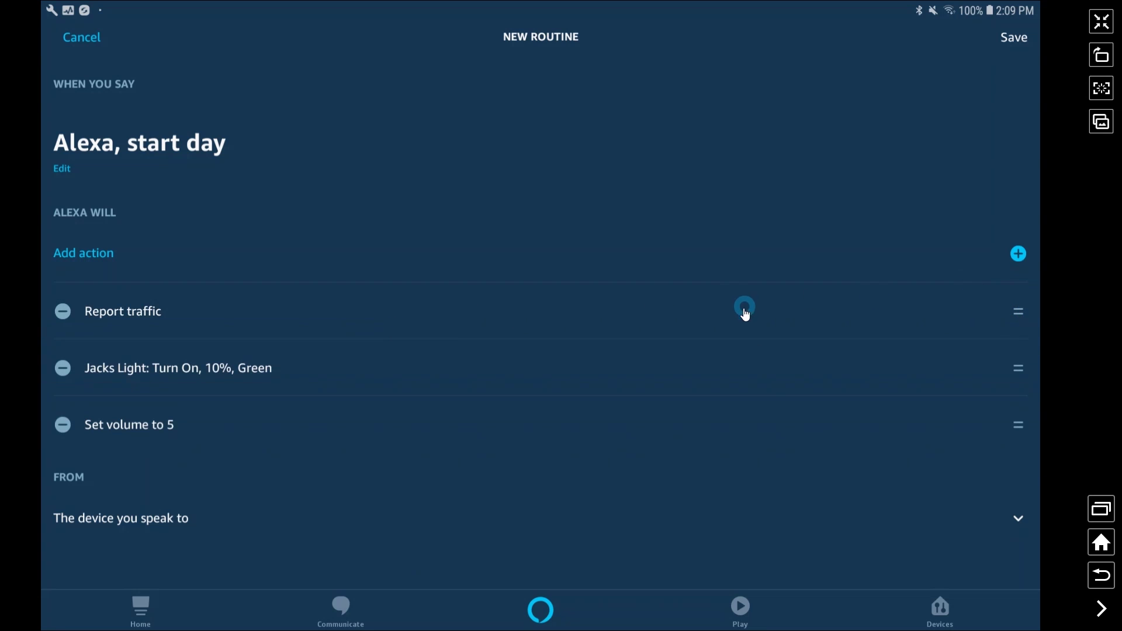
{"action": "left_click", "coordinate": [1019, 428]}
{"action": "left_click_drag", "start_coordinate": [1021, 432], "coordinate": [1011, 315]}
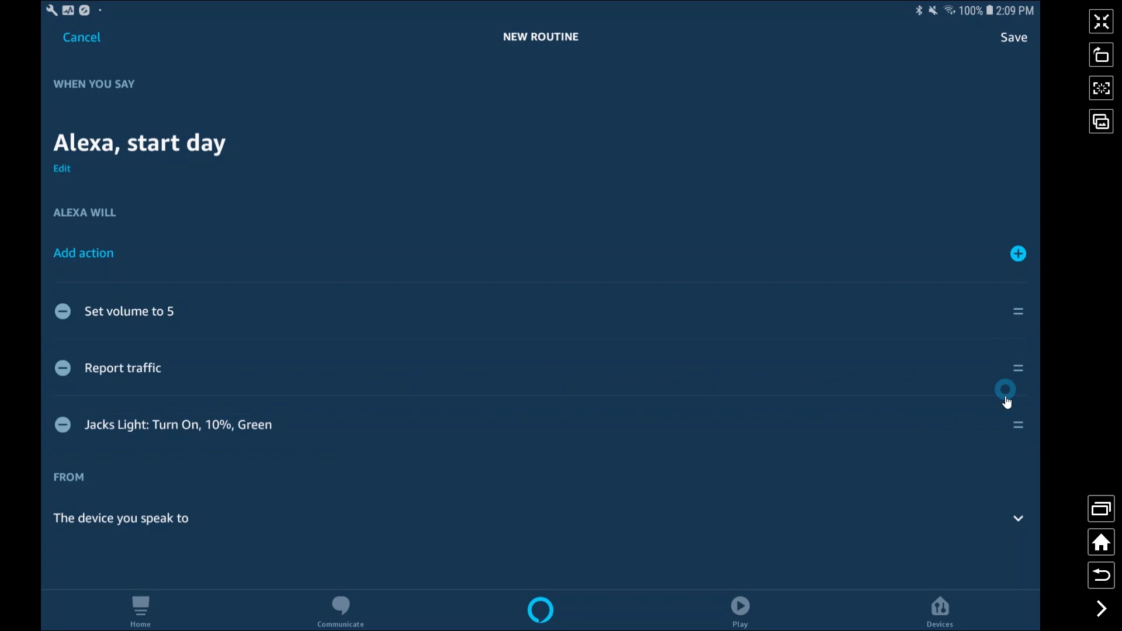
{"action": "left_click_drag", "start_coordinate": [1020, 370], "coordinate": [1022, 424]}
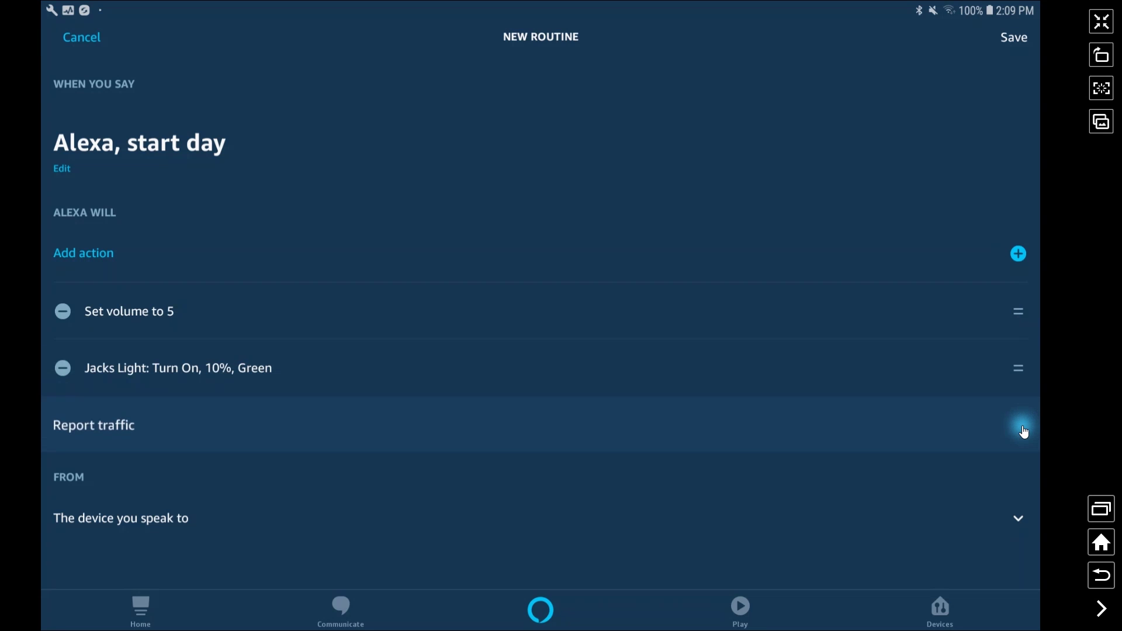
{"action": "left_click", "coordinate": [125, 424]}
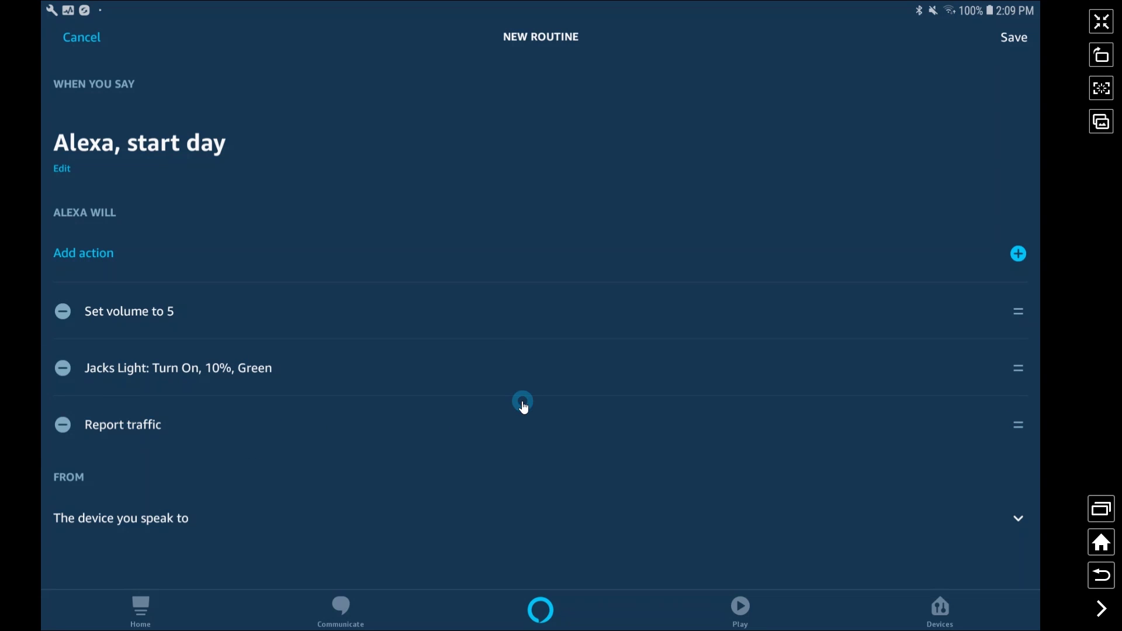
Add a custom 'Alexa says' action: 'hey google start day part two'.
{"action": "left_click", "coordinate": [1018, 256]}
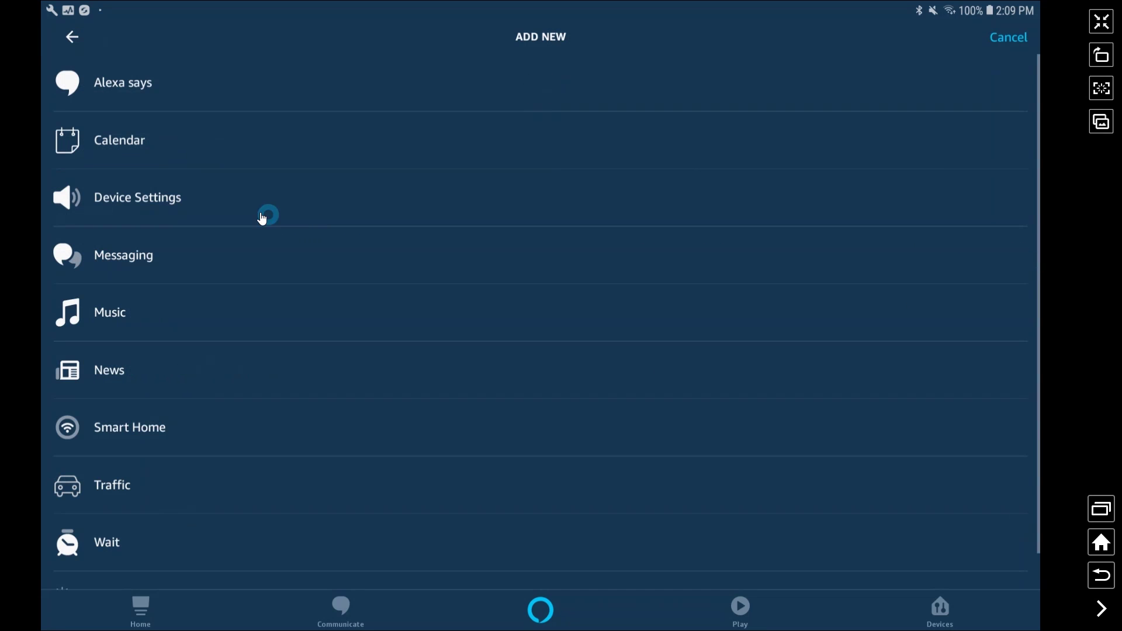
{"action": "left_click", "coordinate": [111, 90]}
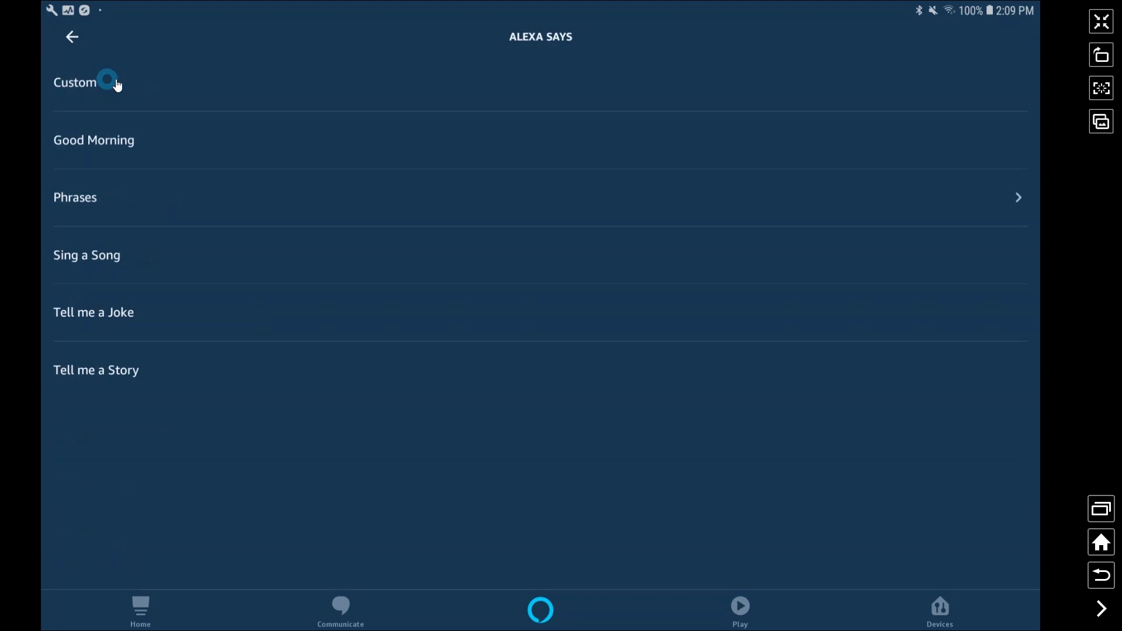
{"action": "left_click", "coordinate": [80, 90]}
{"action": "left_click", "coordinate": [206, 100]}
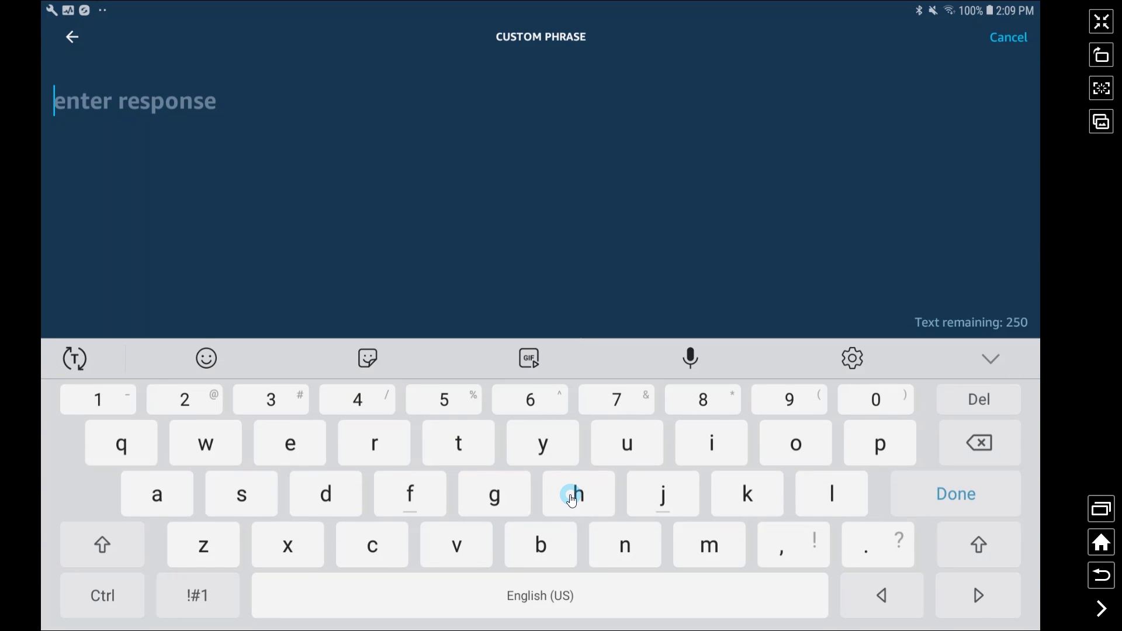
{"action": "type", "text": "hey google start day part two"}
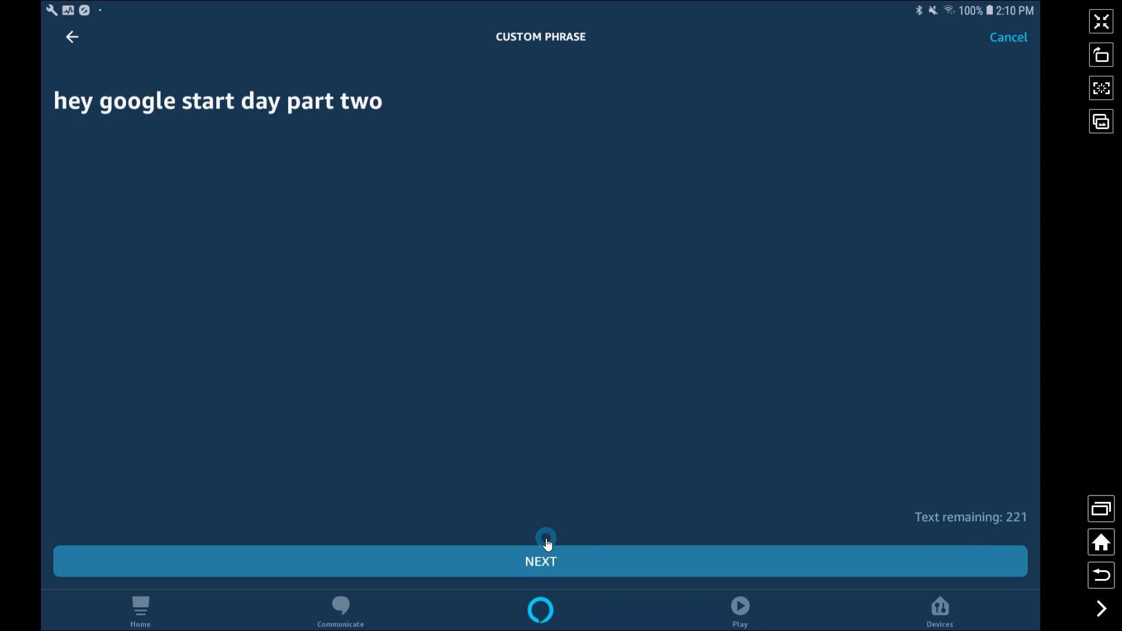
{"action": "left_click", "coordinate": [530, 565]}
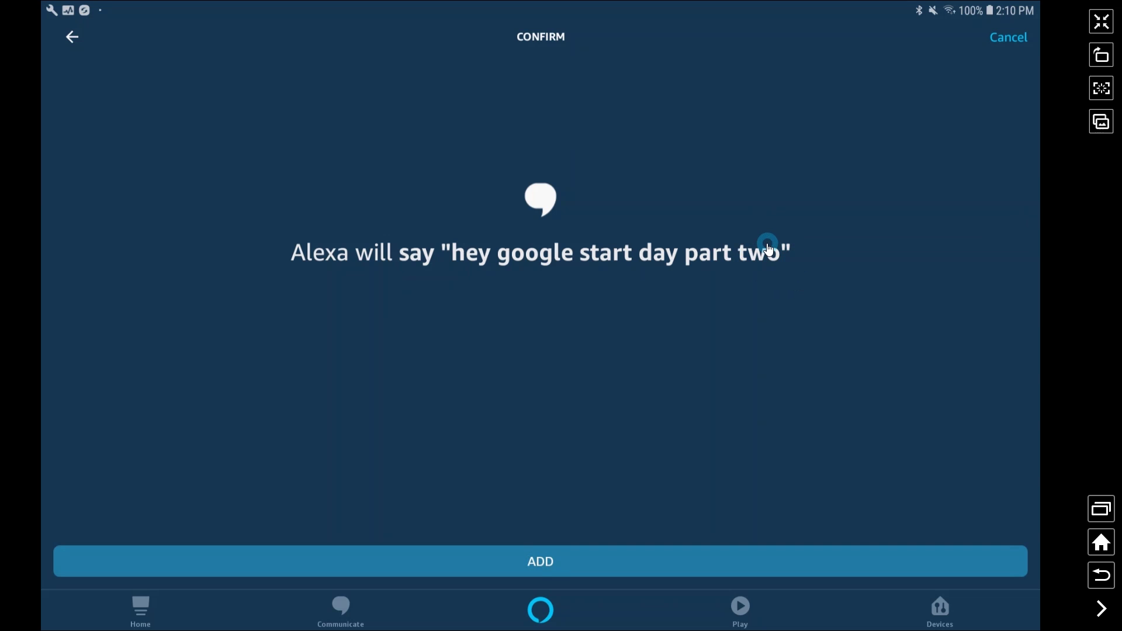
{"action": "left_click", "coordinate": [541, 568]}
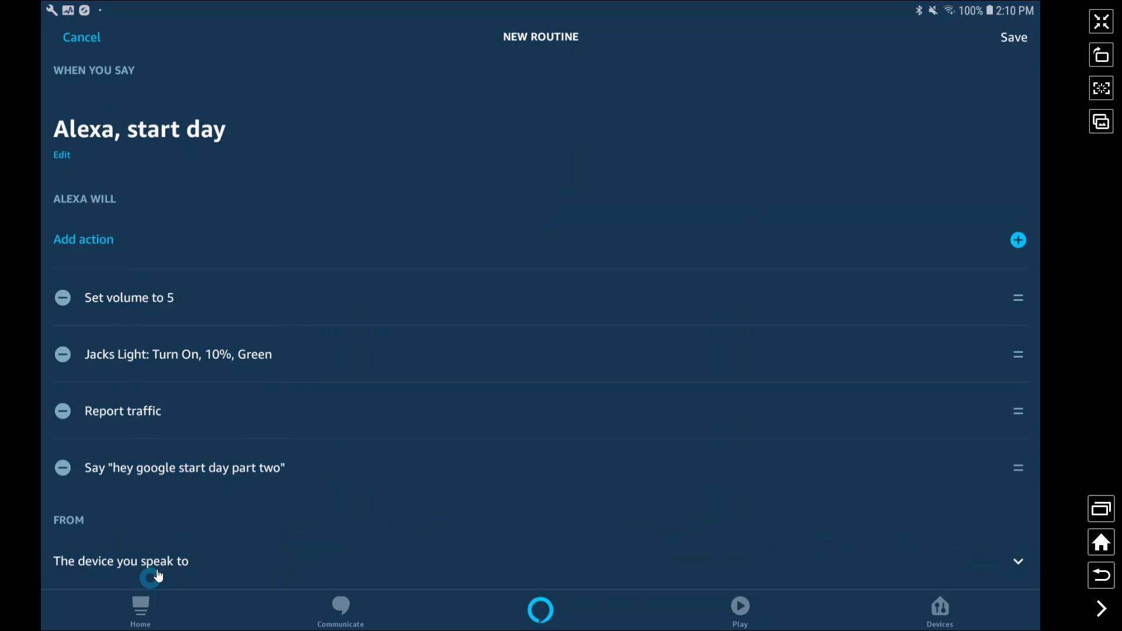
Dismiss the 'Alexa will respond from' sheet and save the Alexa start day routine.
{"action": "left_click", "coordinate": [156, 566]}
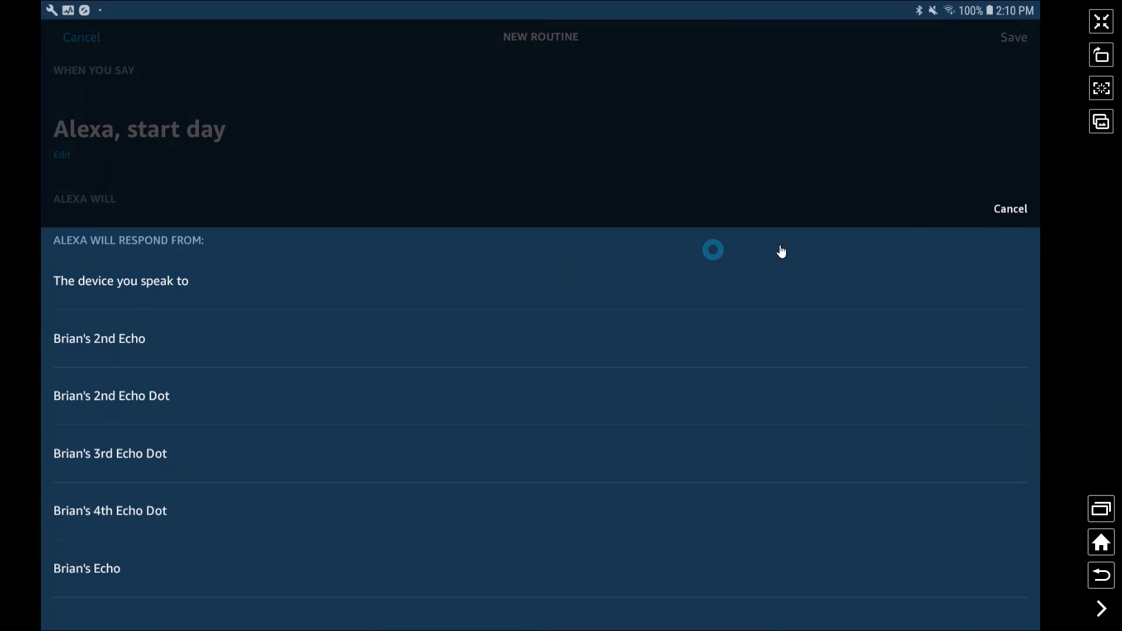
{"action": "left_click", "coordinate": [1019, 213]}
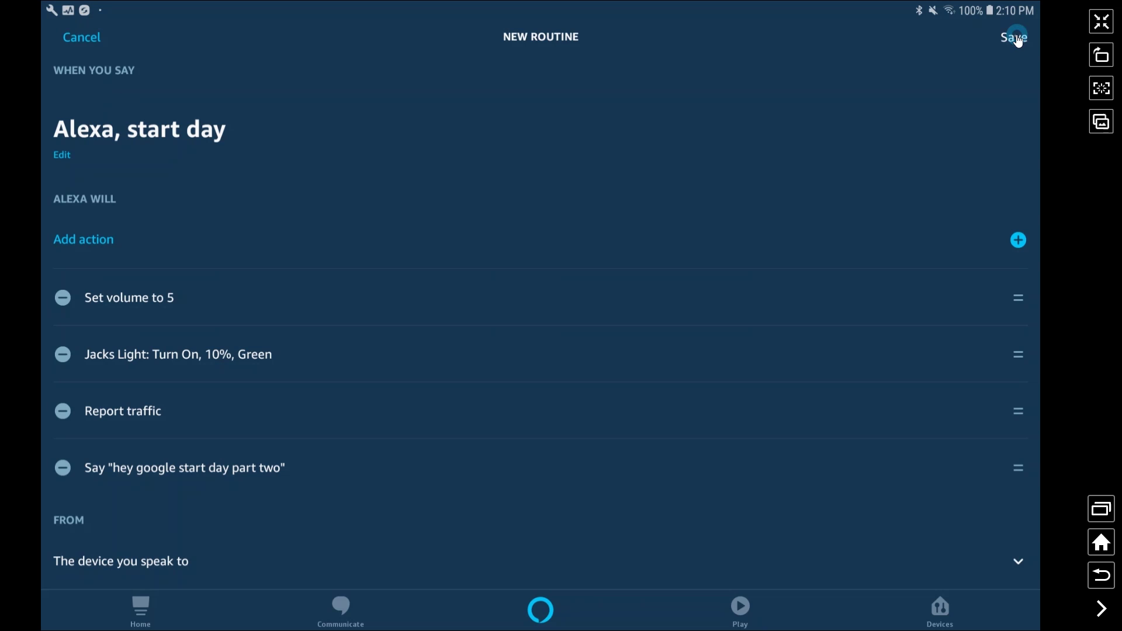
{"action": "left_click", "coordinate": [1017, 38]}
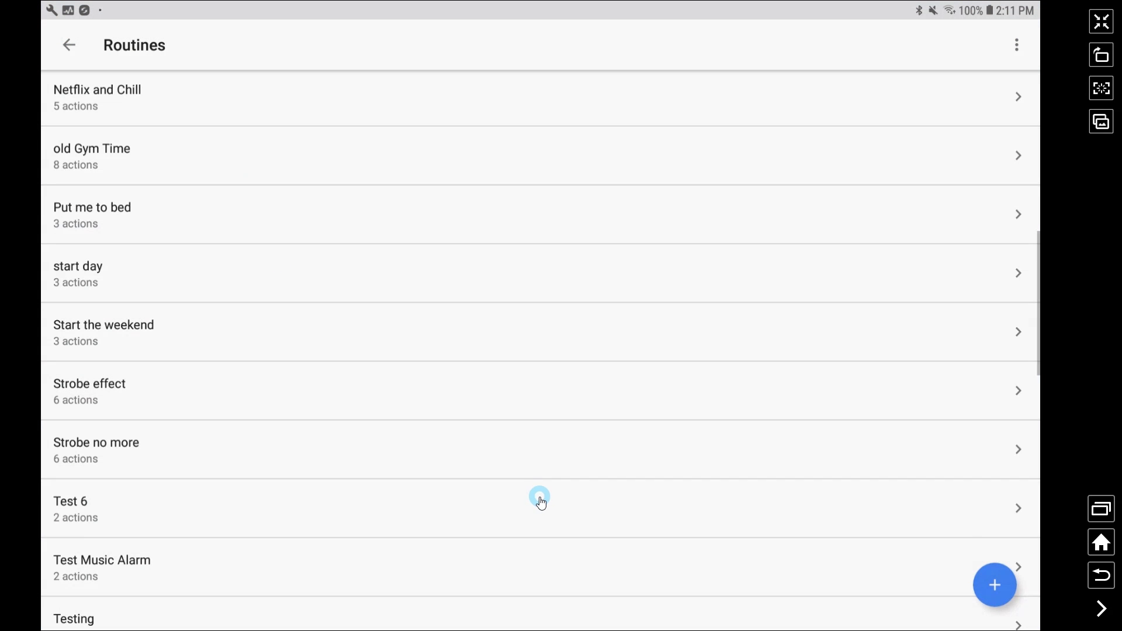
Create a Google Home routine with voice triggers 'start day part 2' and 'start day part two'.
{"action": "left_click", "coordinate": [995, 586]}
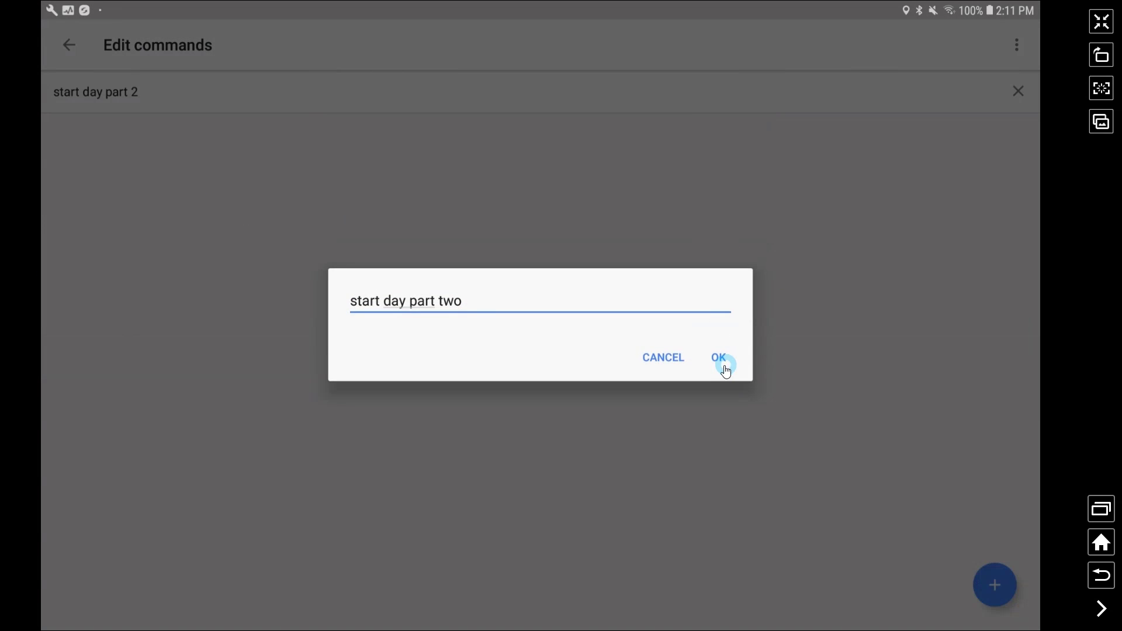
{"action": "left_click", "coordinate": [720, 360]}
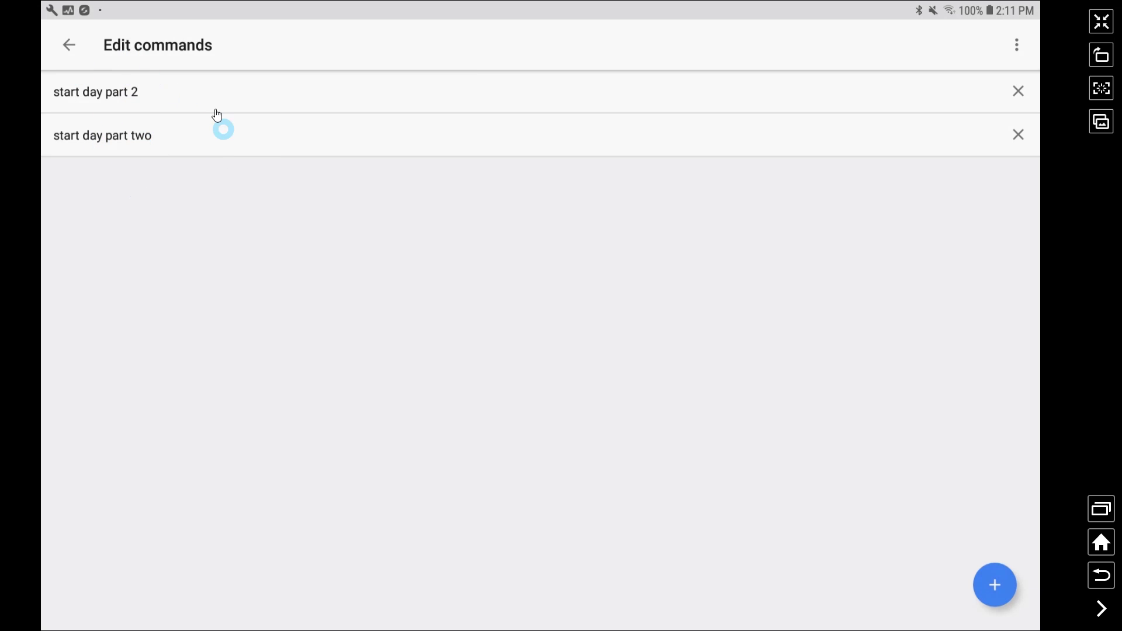
{"action": "left_click", "coordinate": [68, 46]}
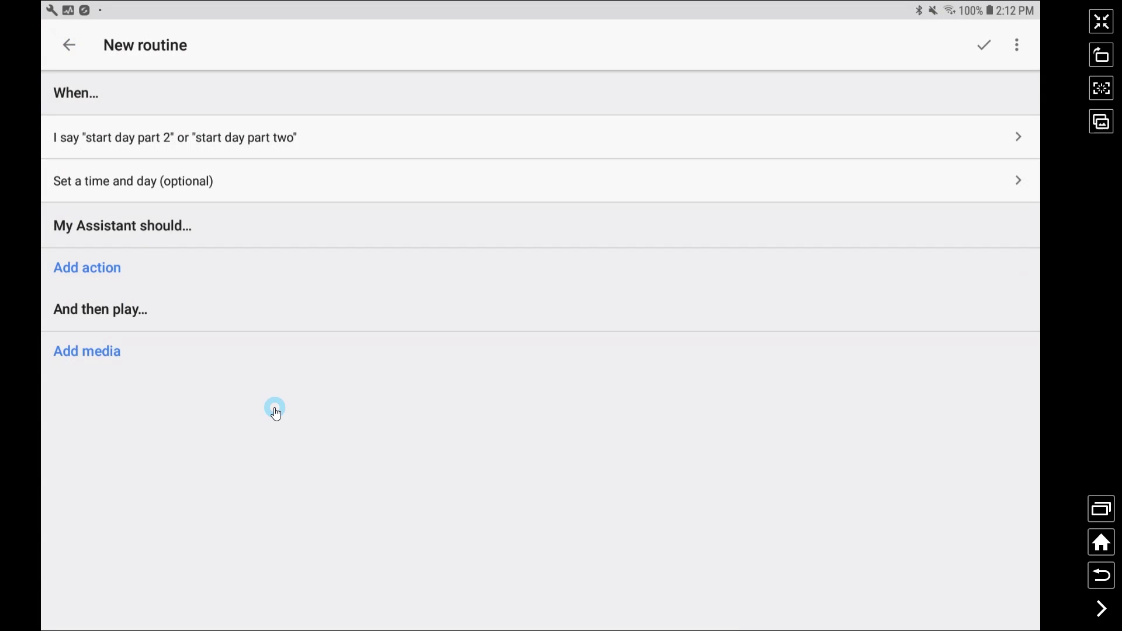
Add a 'set the volume to 50%' action, then a Say something action: 'Alexa start day part three'.
{"action": "left_click", "coordinate": [87, 268]}
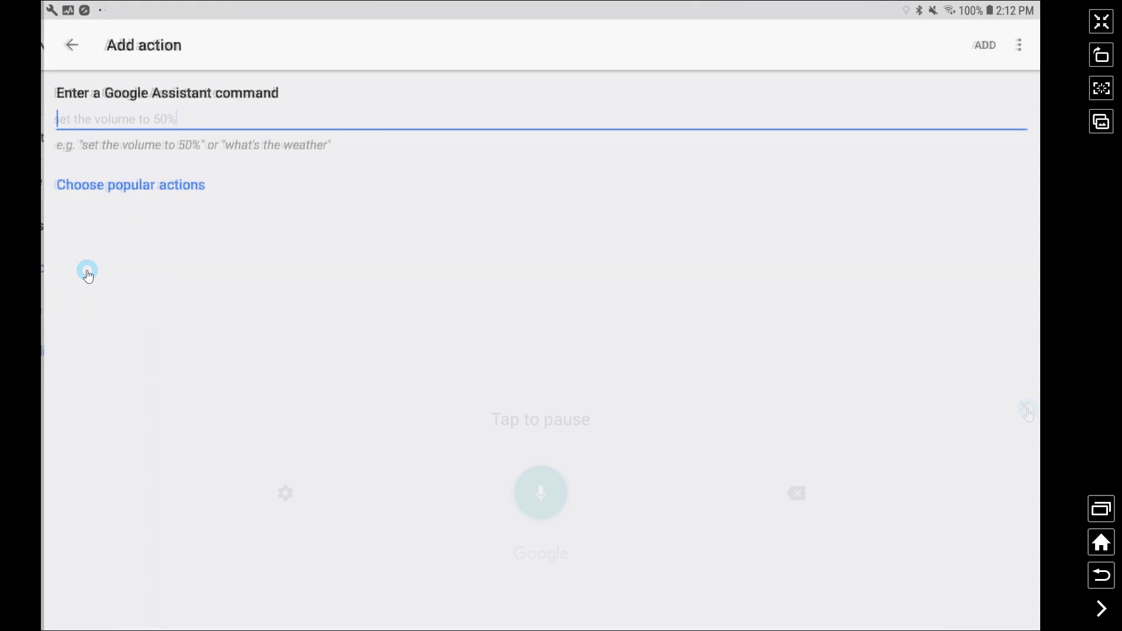
{"action": "type", "text": "set the volume to 50%"}
{"action": "left_click", "coordinate": [970, 50]}
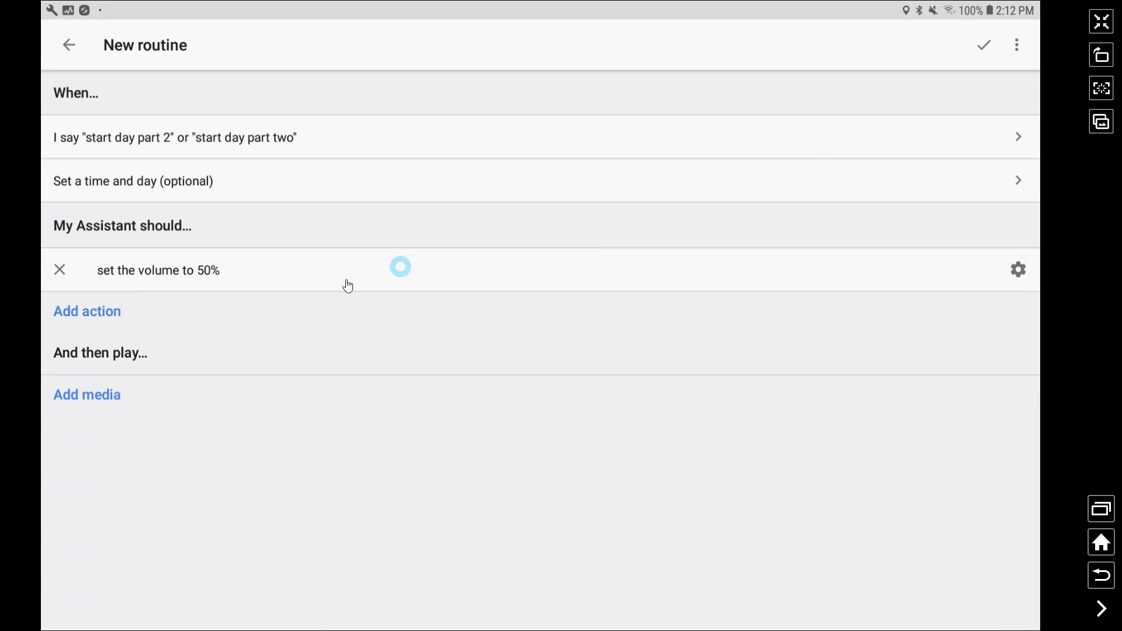
{"action": "left_click", "coordinate": [98, 320]}
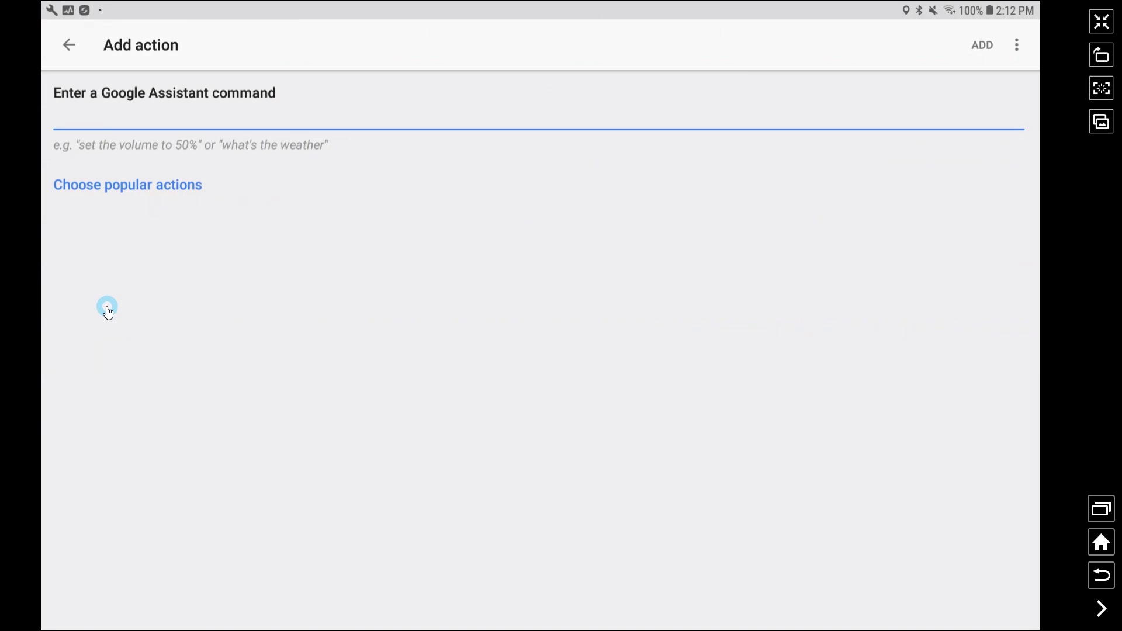
{"action": "left_click", "coordinate": [125, 191]}
{"action": "scroll", "coordinate": [675, 538], "scroll_direction": "down", "scroll_amount": 10}
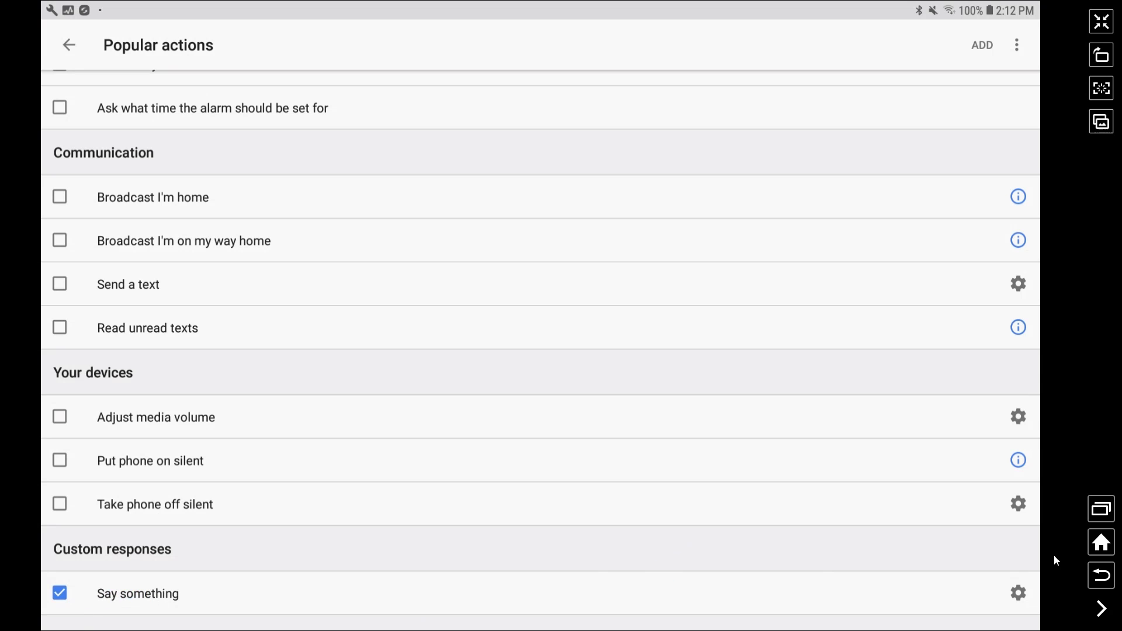
{"action": "left_click", "coordinate": [1019, 599]}
{"action": "left_click", "coordinate": [140, 140]}
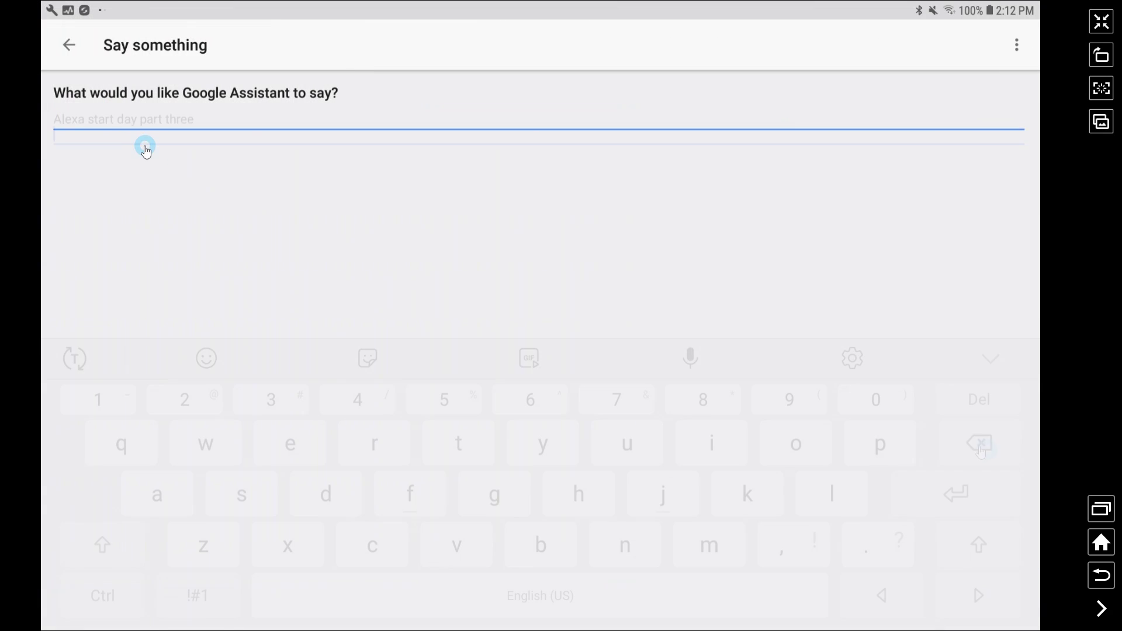
{"action": "type", "text": "Alexa start day part three"}
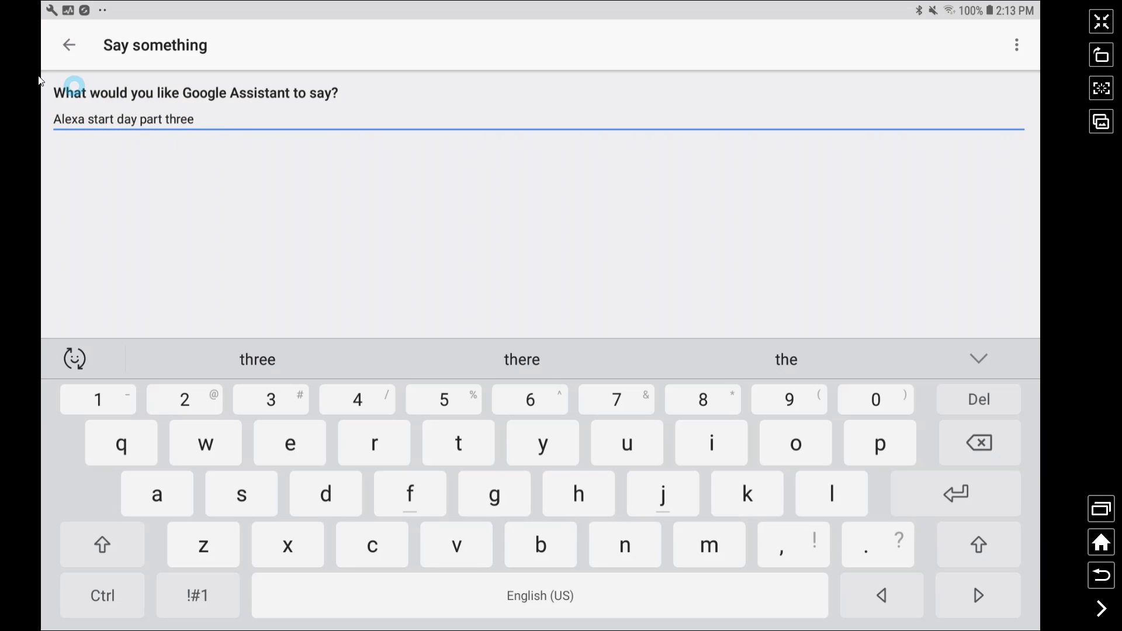
{"action": "left_click", "coordinate": [68, 47]}
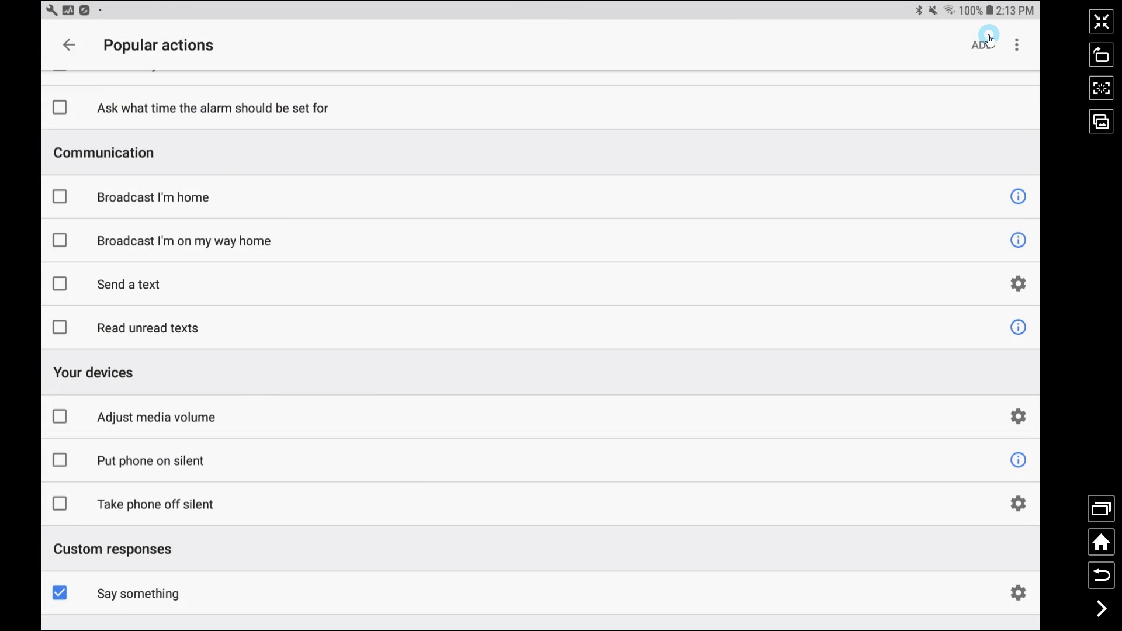
{"action": "left_click", "coordinate": [982, 45]}
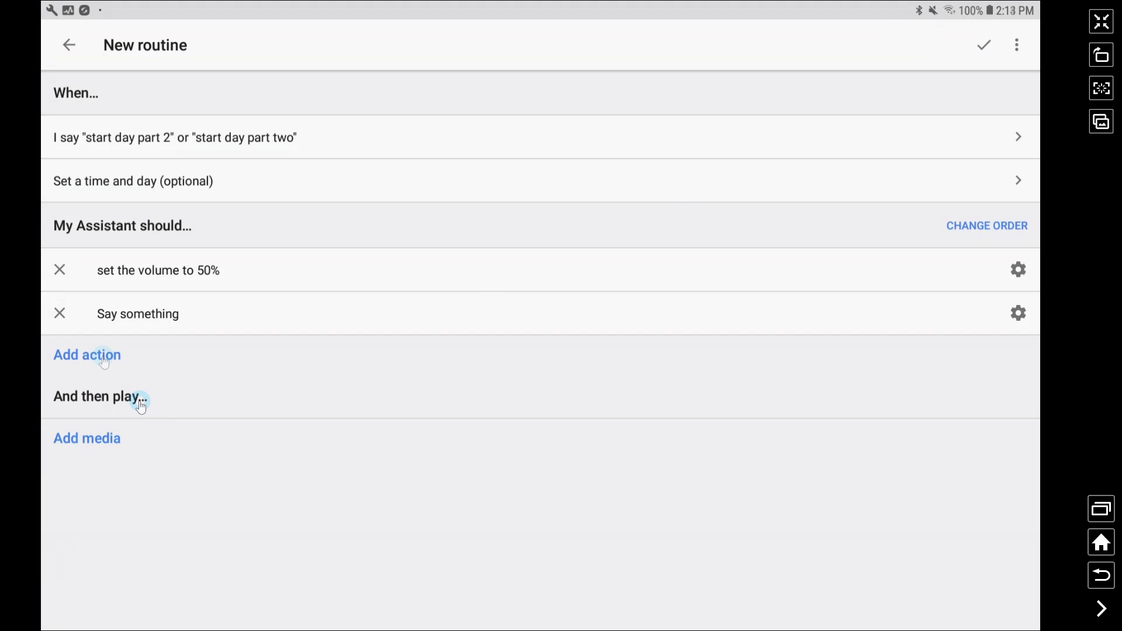
Add Rain sleep sounds as the final media action and save the start day part 2 routine.
{"action": "left_click", "coordinate": [86, 444]}
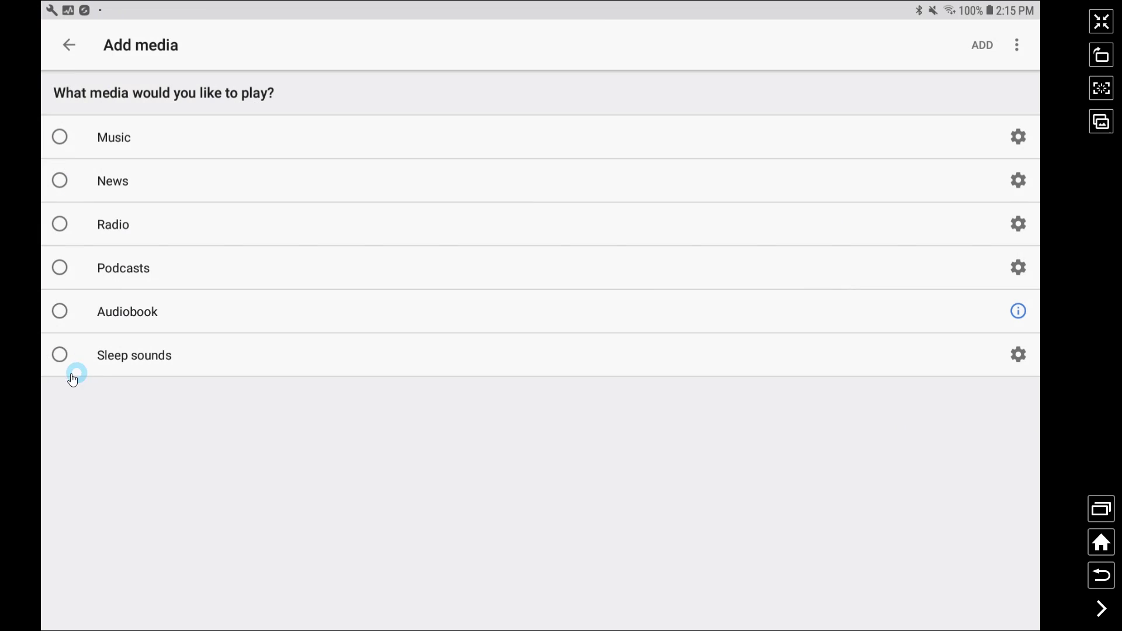
{"action": "left_click", "coordinate": [60, 355]}
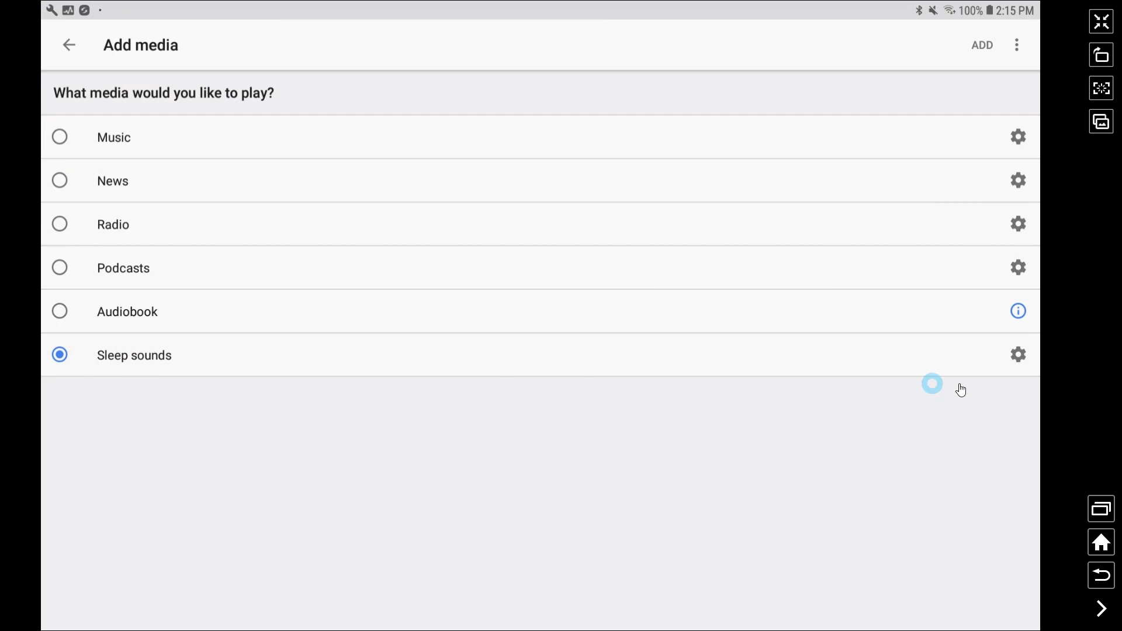
{"action": "left_click", "coordinate": [1021, 355]}
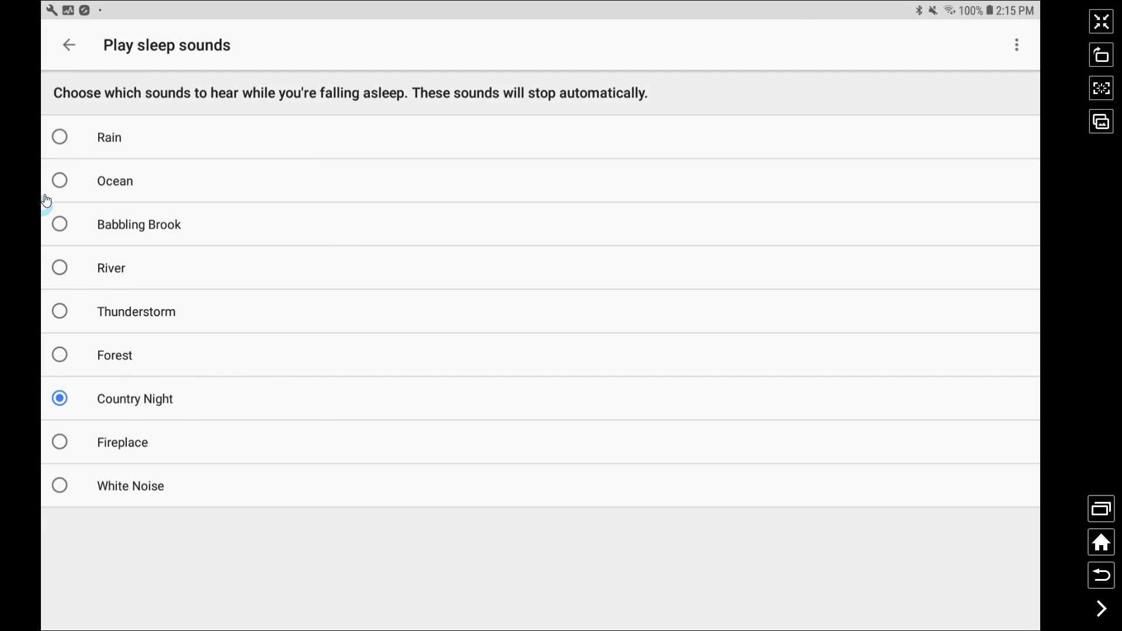
{"action": "left_click", "coordinate": [61, 135]}
{"action": "left_click", "coordinate": [69, 46]}
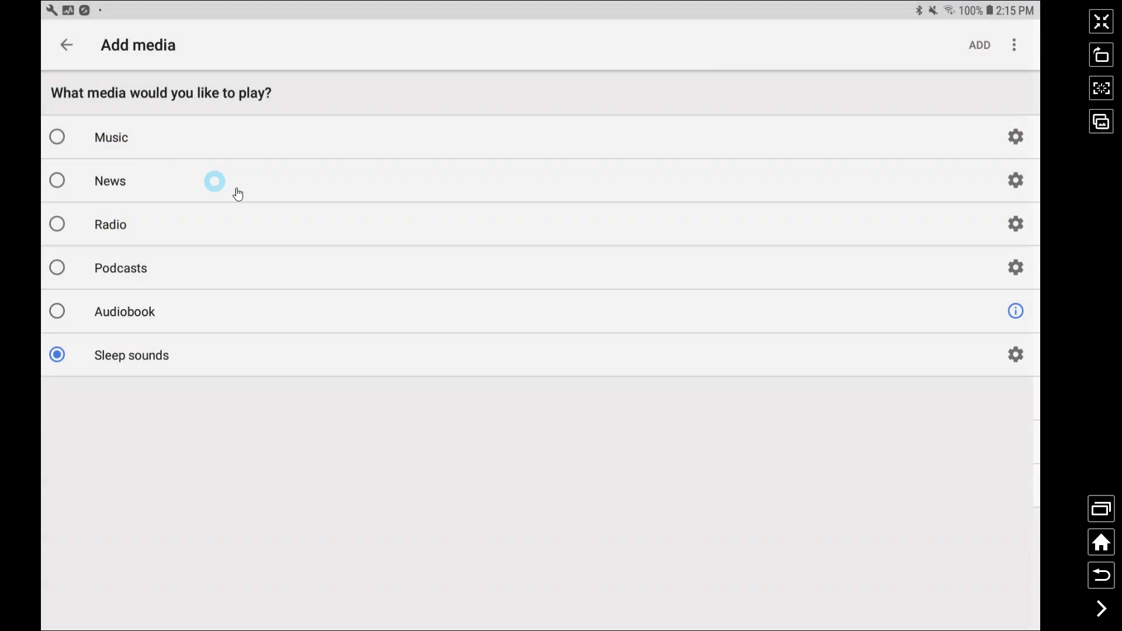
{"action": "left_click", "coordinate": [983, 51]}
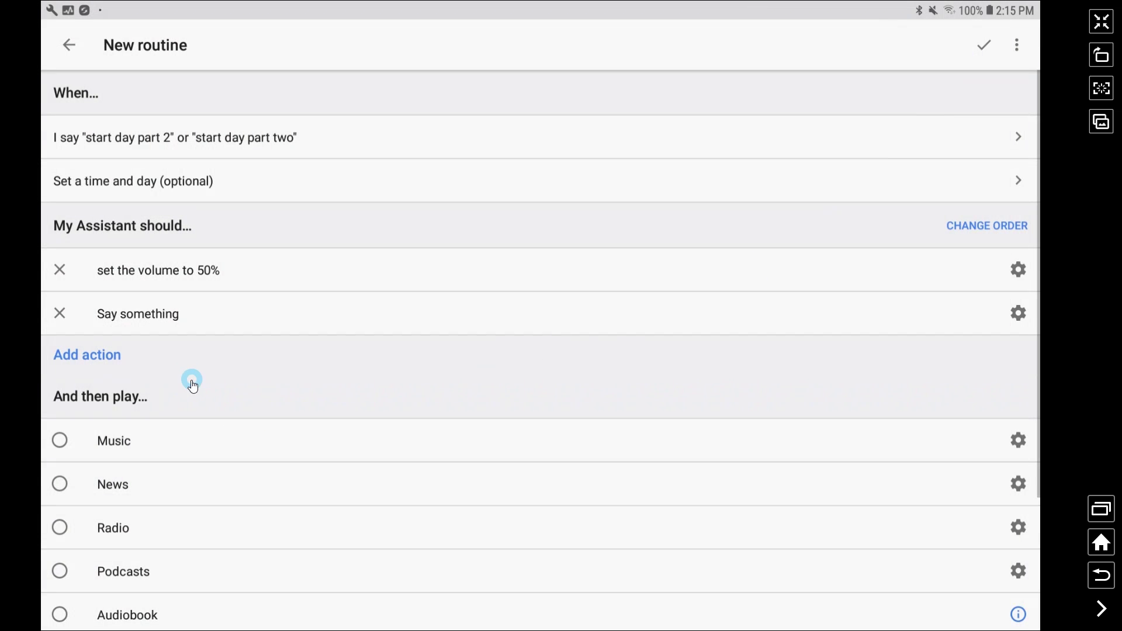
{"action": "scroll", "coordinate": [194, 420], "scroll_direction": "down", "scroll_amount": 2}
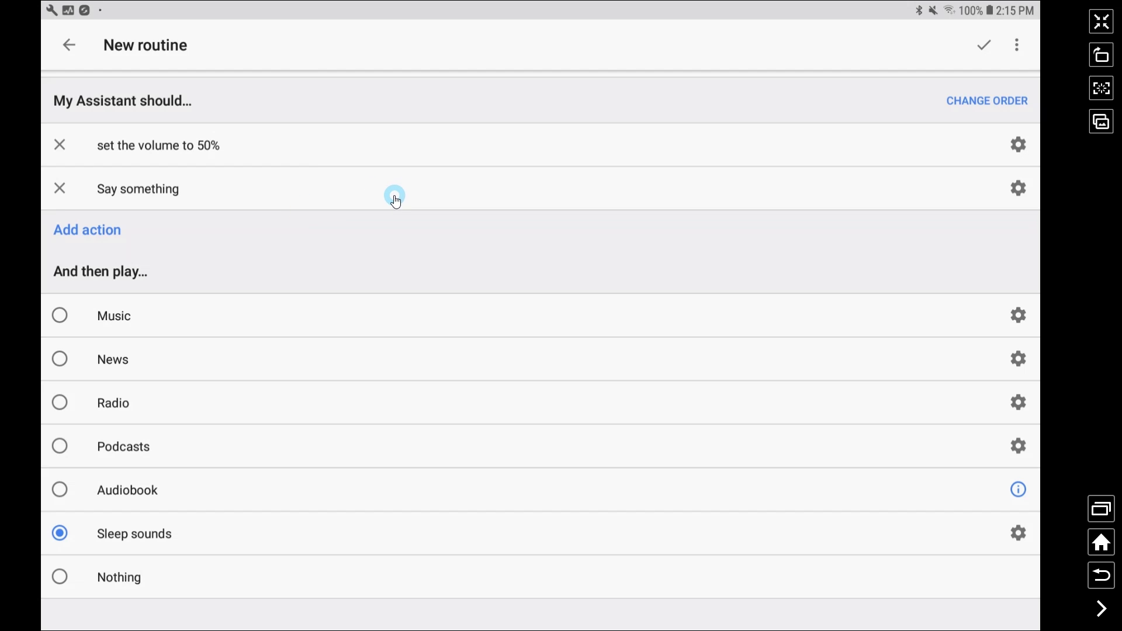
{"action": "left_click", "coordinate": [985, 47]}
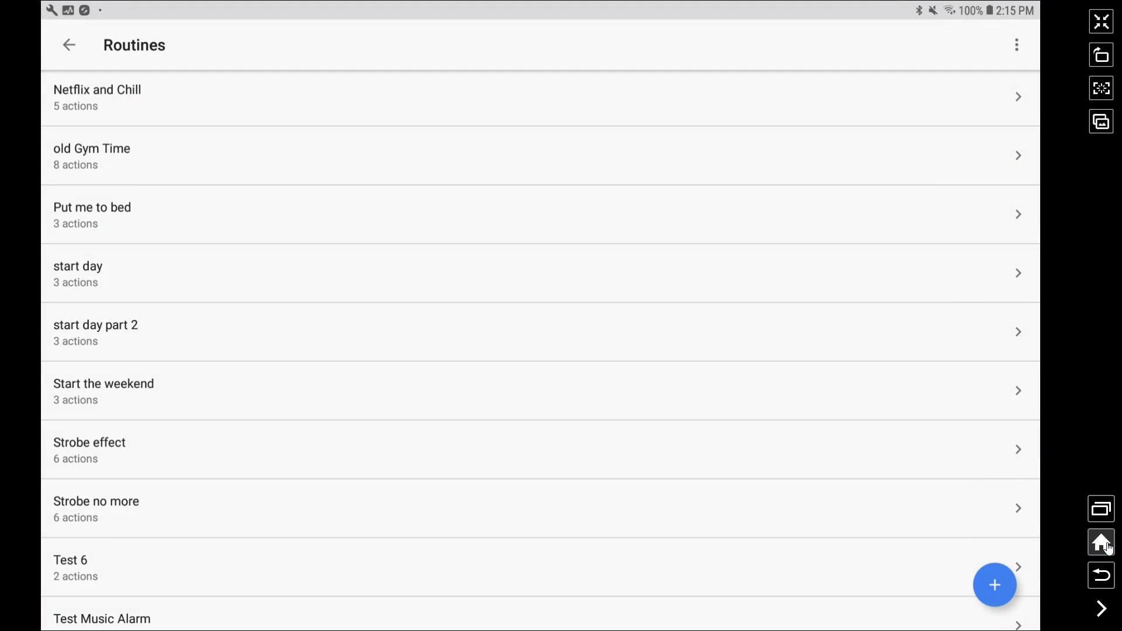
Switch to Amazon Alexa and set the routine phrase 'start day Part three'.
{"action": "left_click", "coordinate": [1101, 543]}
{"action": "left_click", "coordinate": [613, 284]}
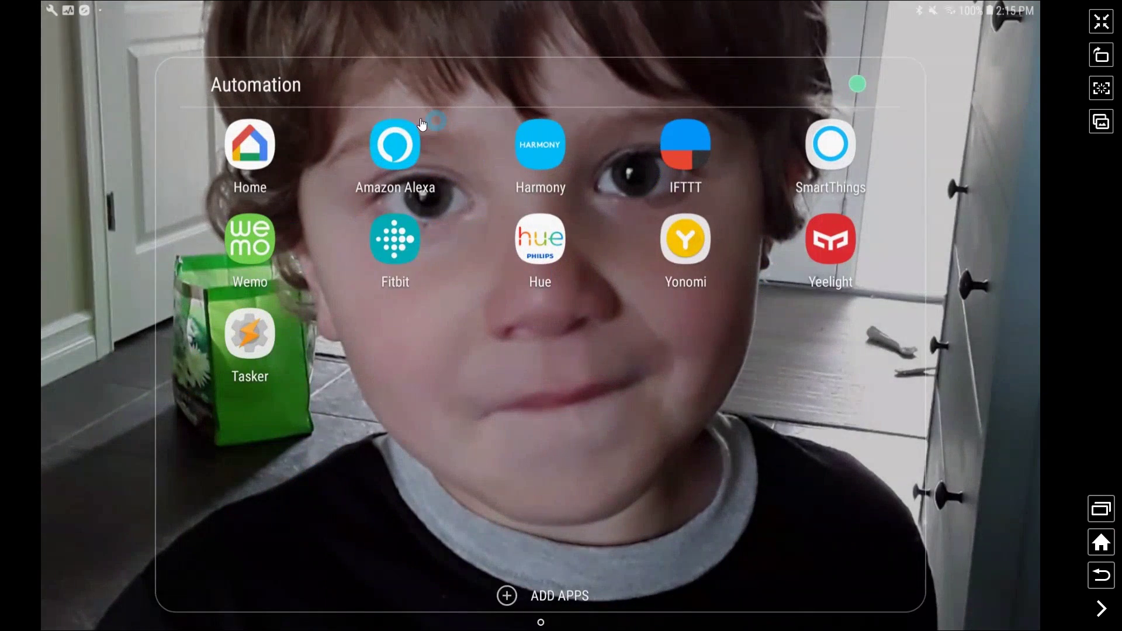
{"action": "left_click", "coordinate": [401, 145]}
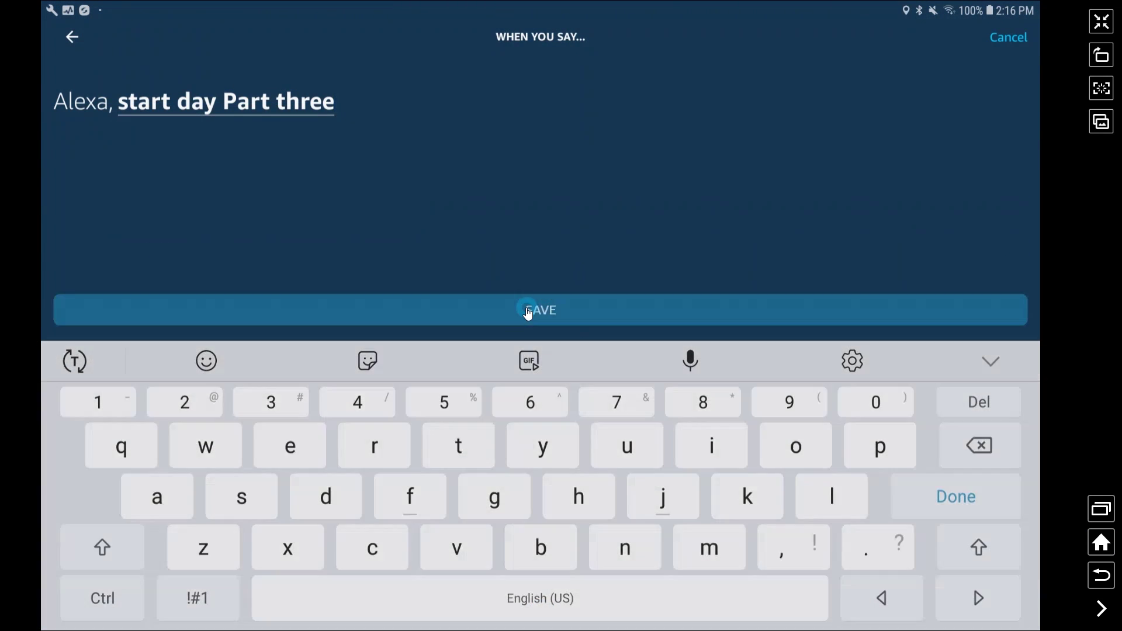
{"action": "left_click", "coordinate": [526, 310]}
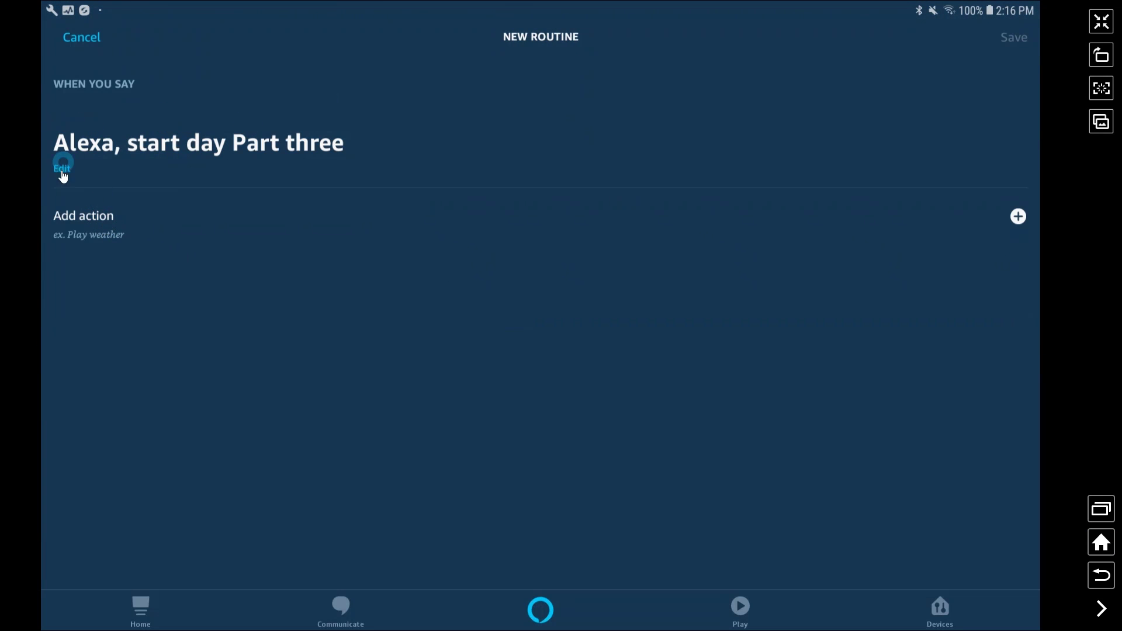
Add a Calendar action reading today's calendar and save the routine.
{"action": "left_click", "coordinate": [113, 232]}
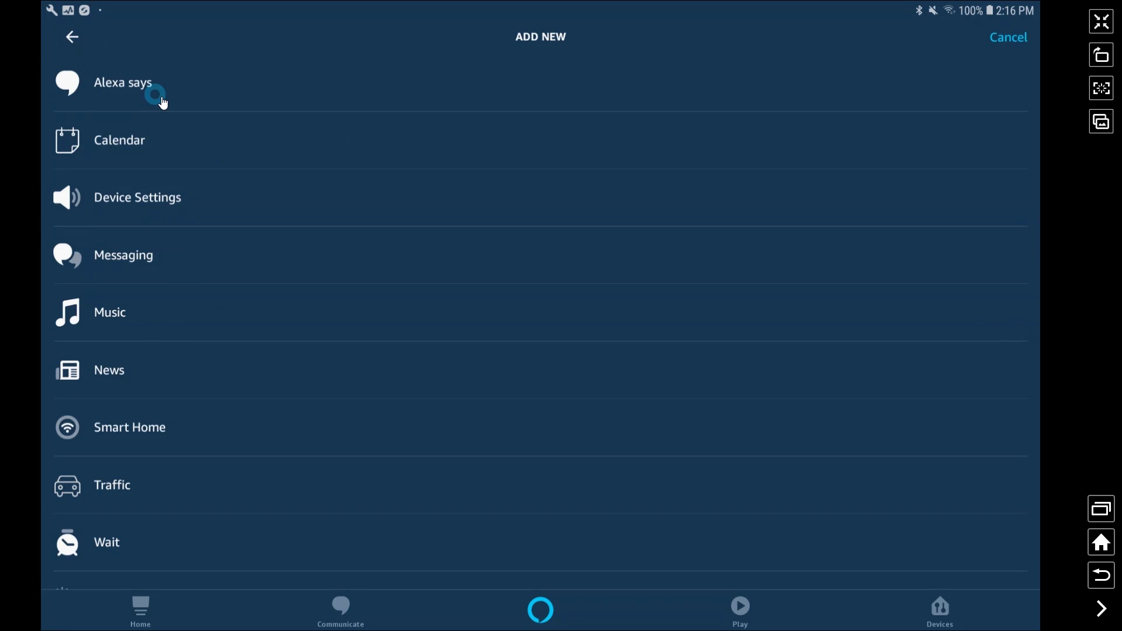
{"action": "left_click", "coordinate": [128, 143]}
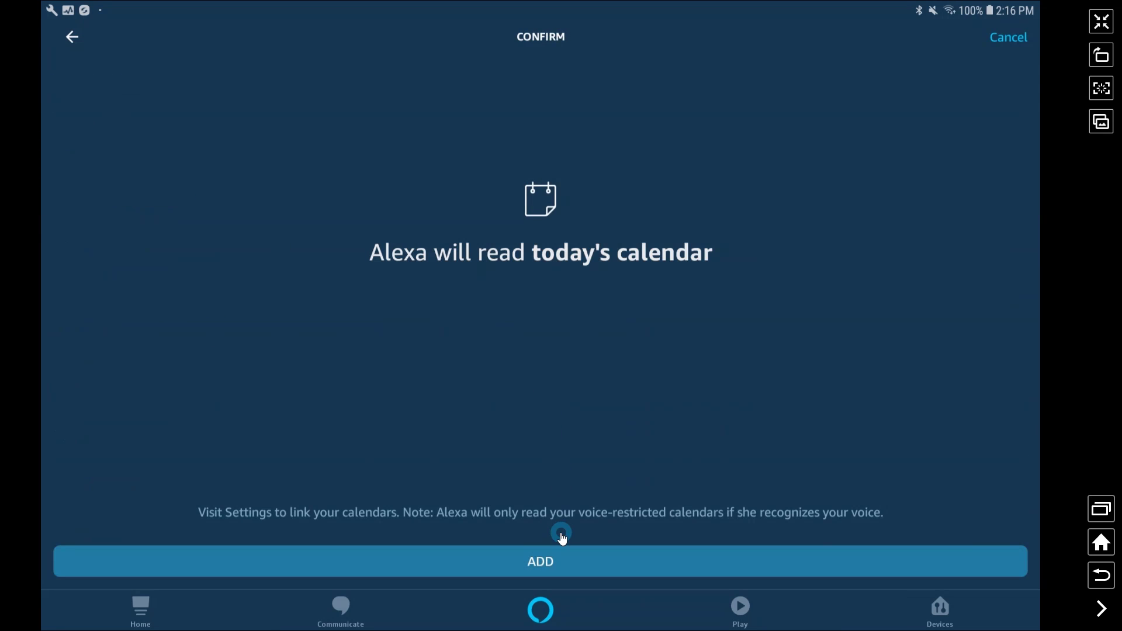
{"action": "left_click", "coordinate": [548, 566]}
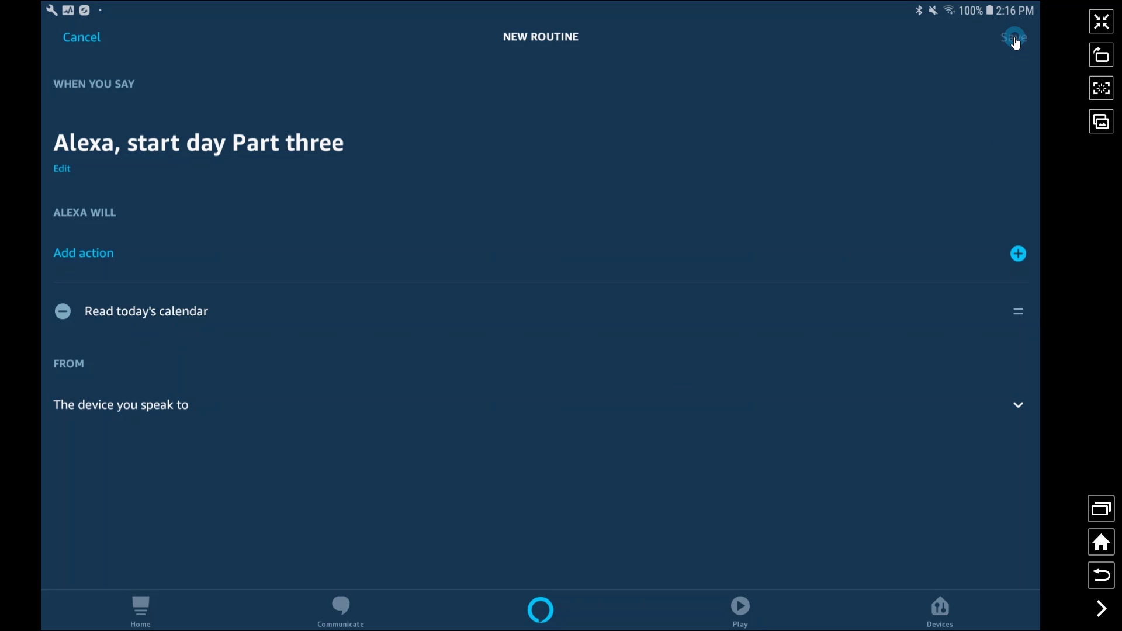
{"action": "left_click", "coordinate": [1014, 40]}
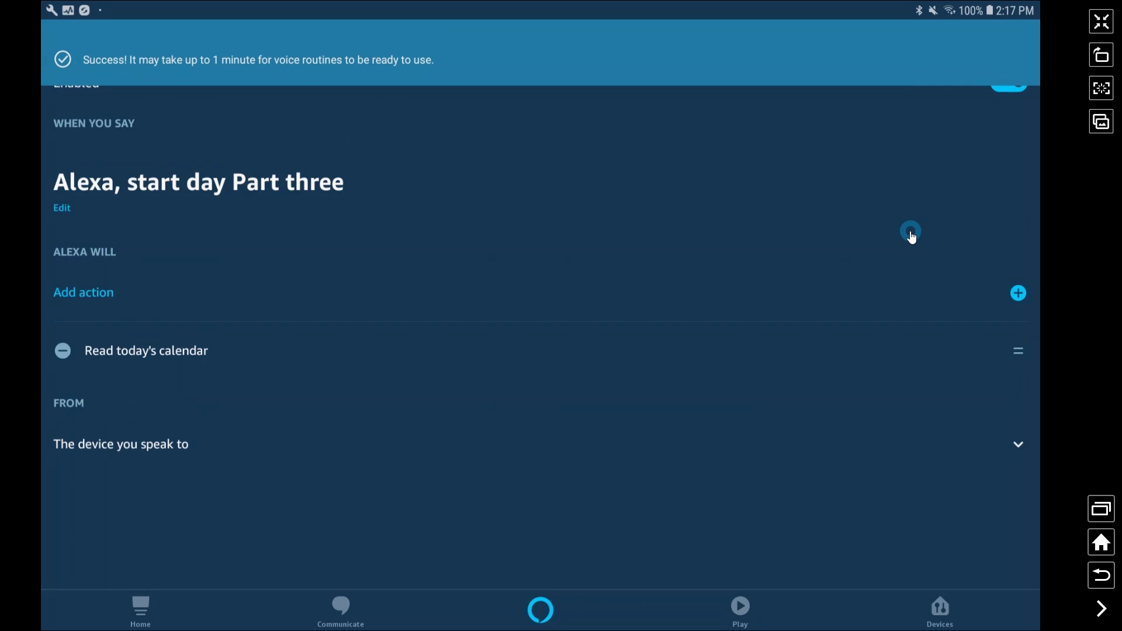